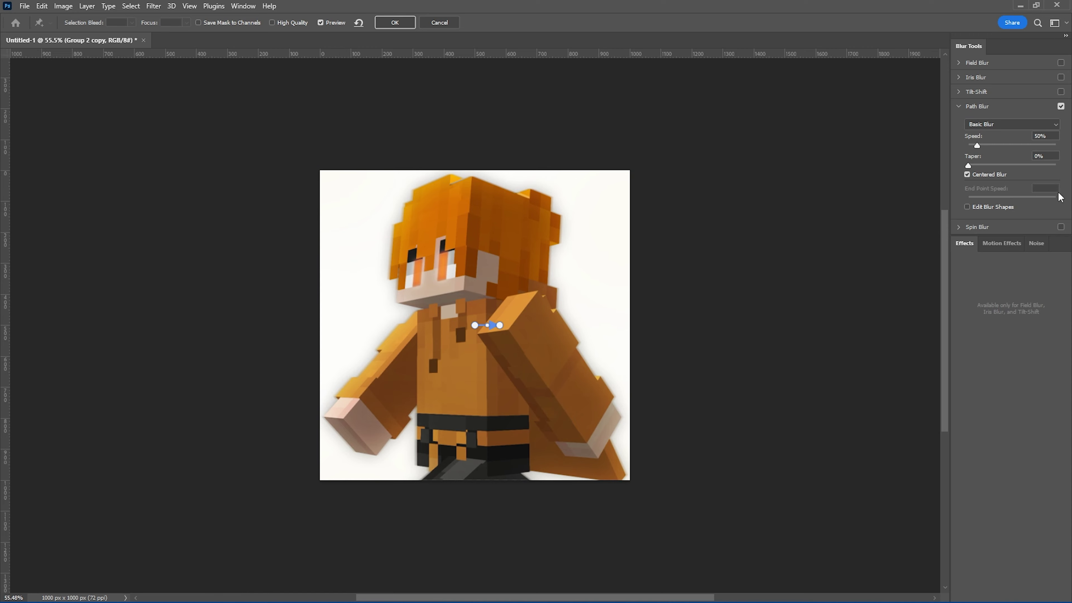
Apply a Rear Sync Flash path blur at 350% speed to the Group 2 copy layer, with its path lengthened diagonally downward
{"action": "left_click", "coordinate": [998, 125]}
{"action": "left_click", "coordinate": [999, 134]}
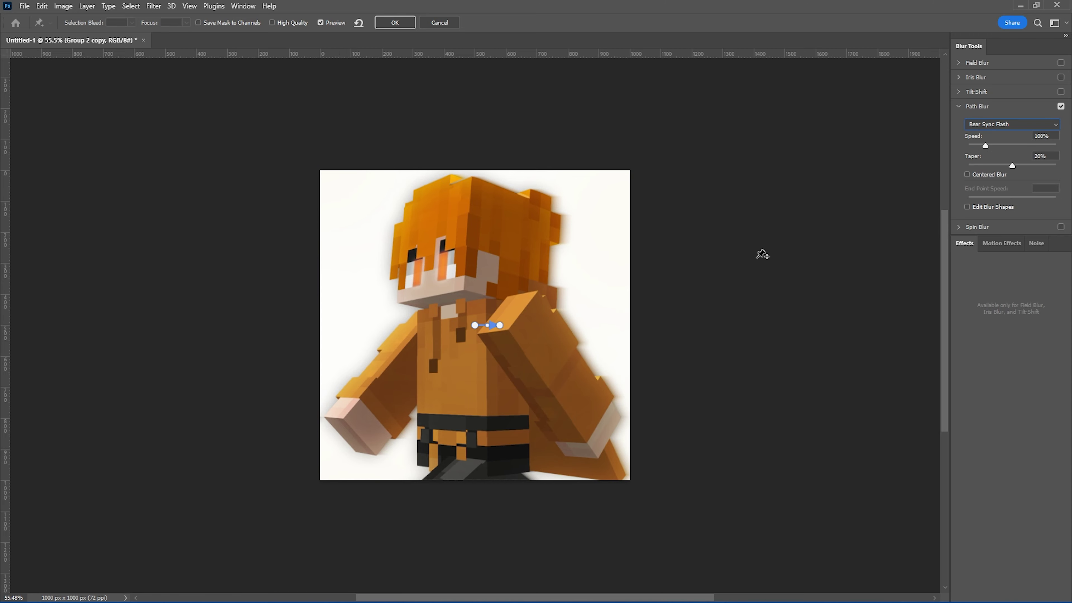
{"action": "left_click_drag", "start_coordinate": [985, 145], "coordinate": [1029, 145]}
{"action": "left_click_drag", "start_coordinate": [500, 325], "coordinate": [535, 345]}
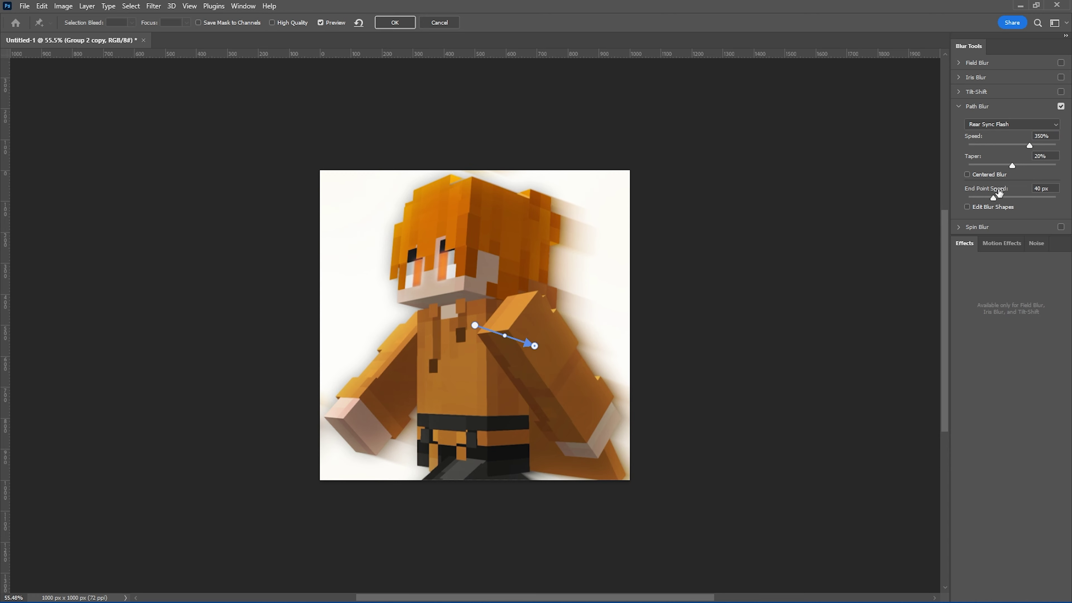
{"action": "mouse_move", "coordinate": [994, 198]}
{"action": "left_mouse_down"}
{"action": "mouse_move", "coordinate": [1031, 198]}
{"action": "mouse_move", "coordinate": [1001, 201]}
{"action": "left_mouse_up"}
{"action": "left_click", "coordinate": [394, 23]}
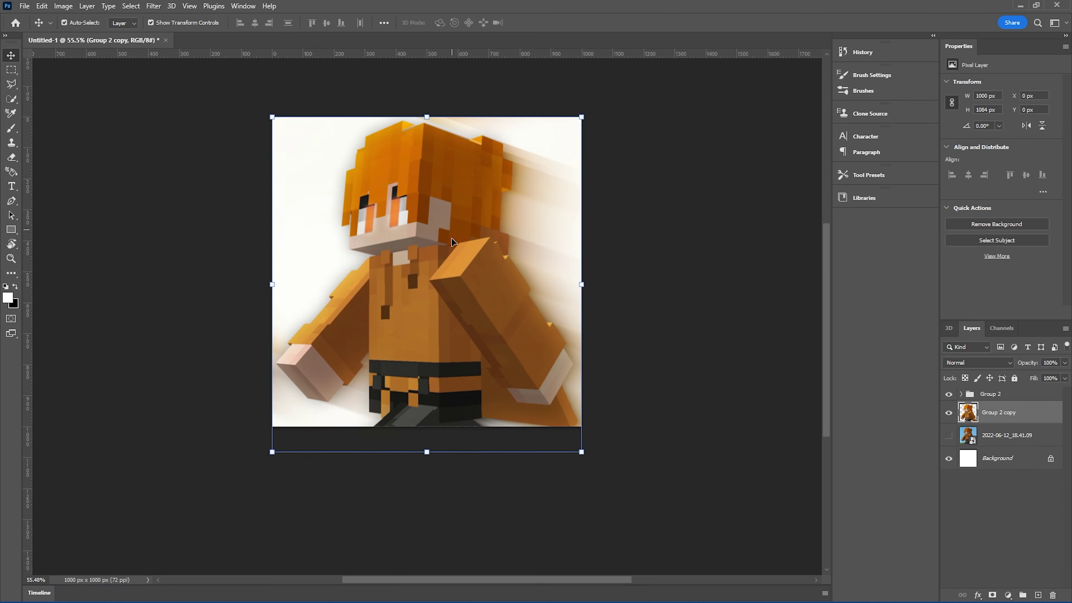
{"action": "key", "text": "ctrl+minus"}
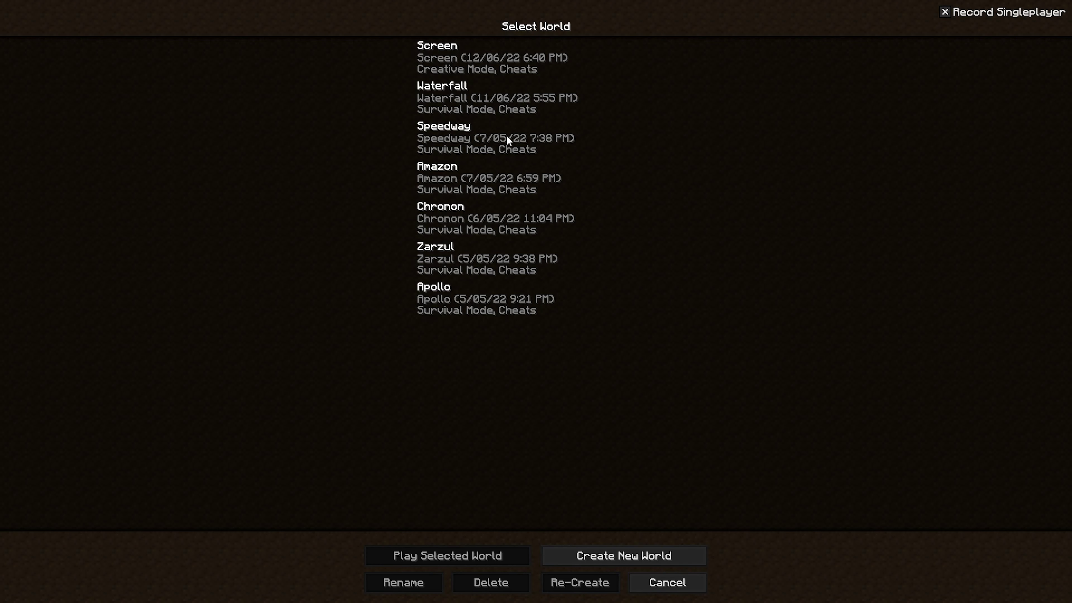
Switch to Minecraft, load the Zarzul world and set the field of view to 82
{"action": "left_click", "coordinate": [485, 269]}
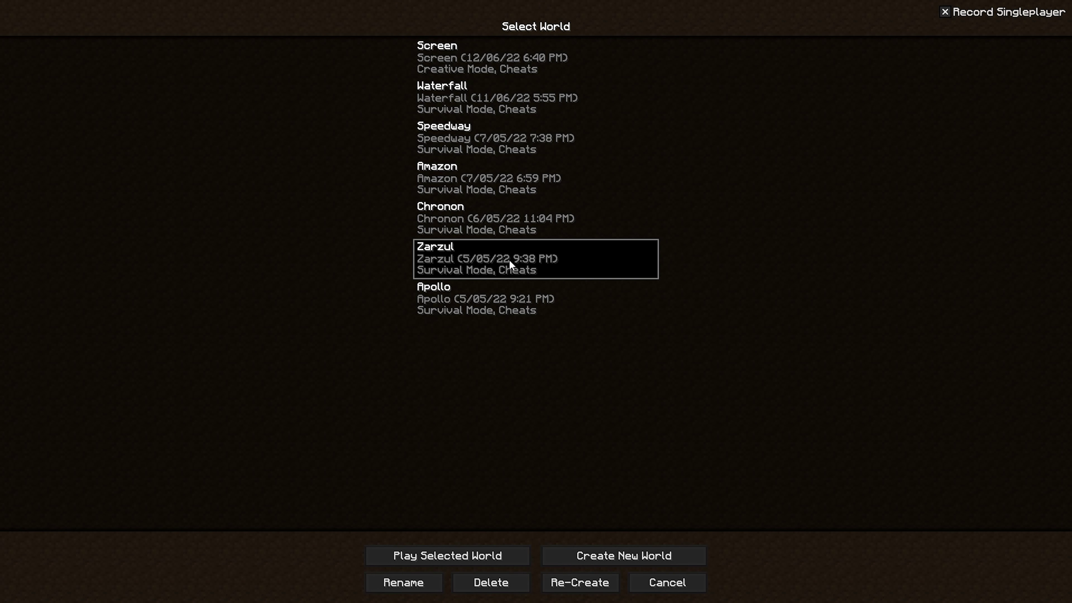
{"action": "double_click", "coordinate": [509, 259]}
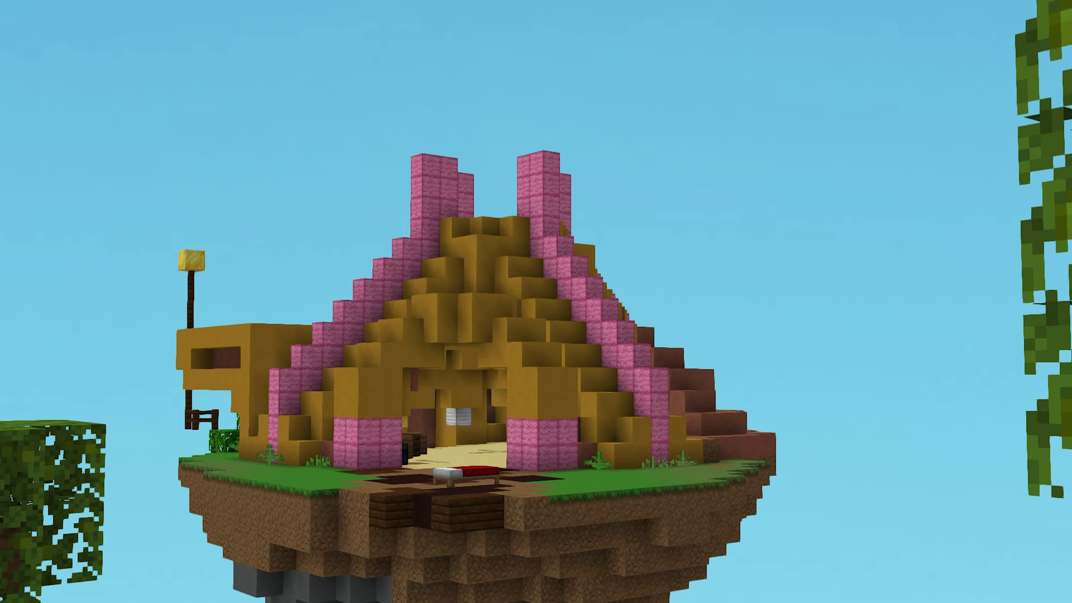
{"action": "key", "text": "Escape"}
{"action": "left_click", "coordinate": [589, 305]}
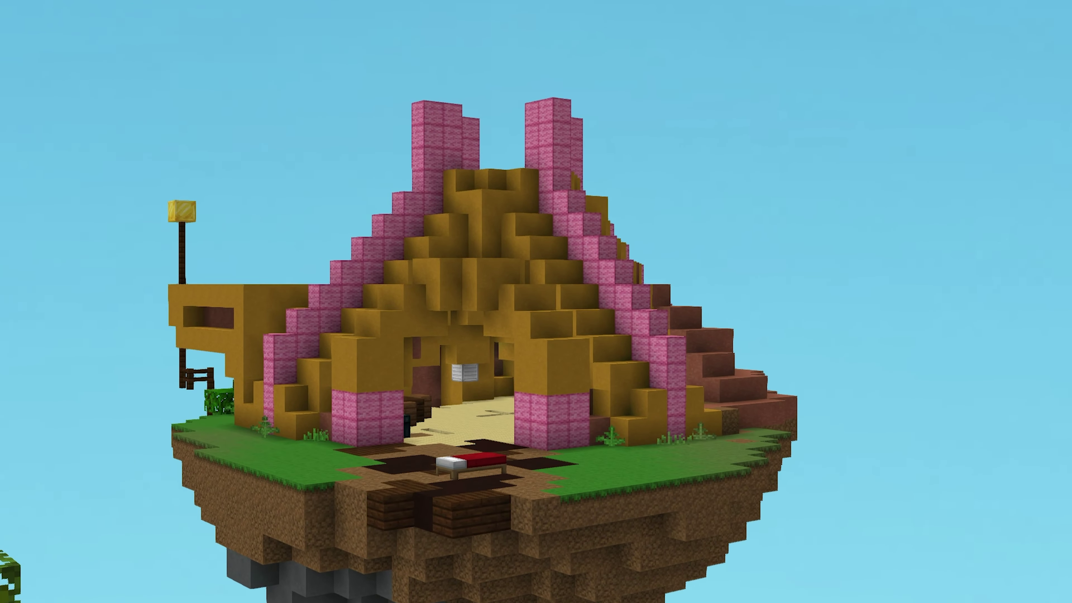
{"action": "key", "text": "Escape"}
{"action": "left_click", "coordinate": [498, 252]}
{"action": "left_click", "coordinate": [478, 101]}
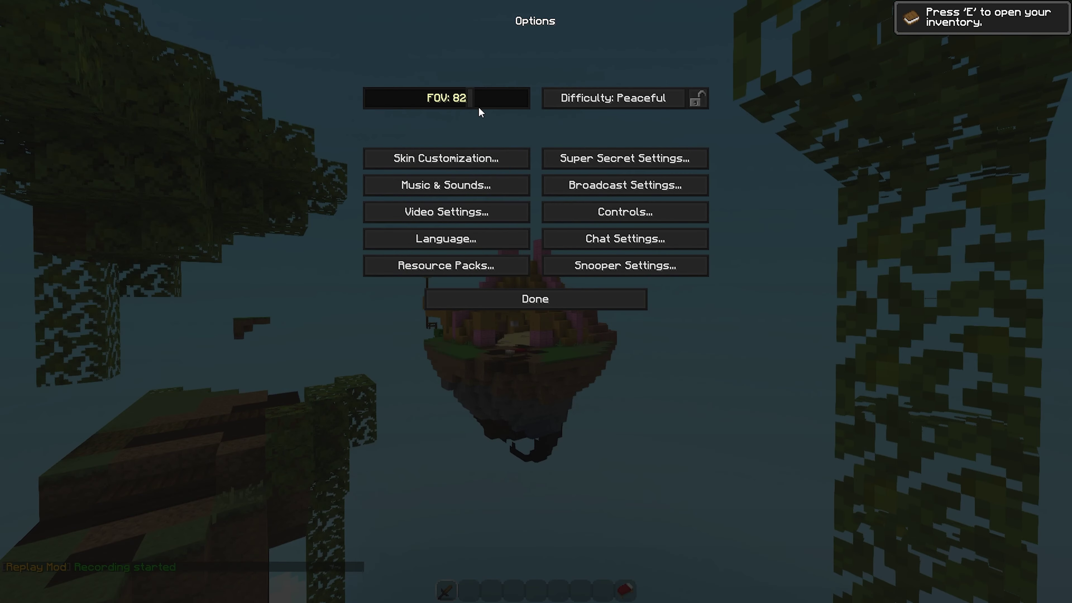
{"action": "key", "text": "Escape"}
{"action": "key", "text": "F1"}
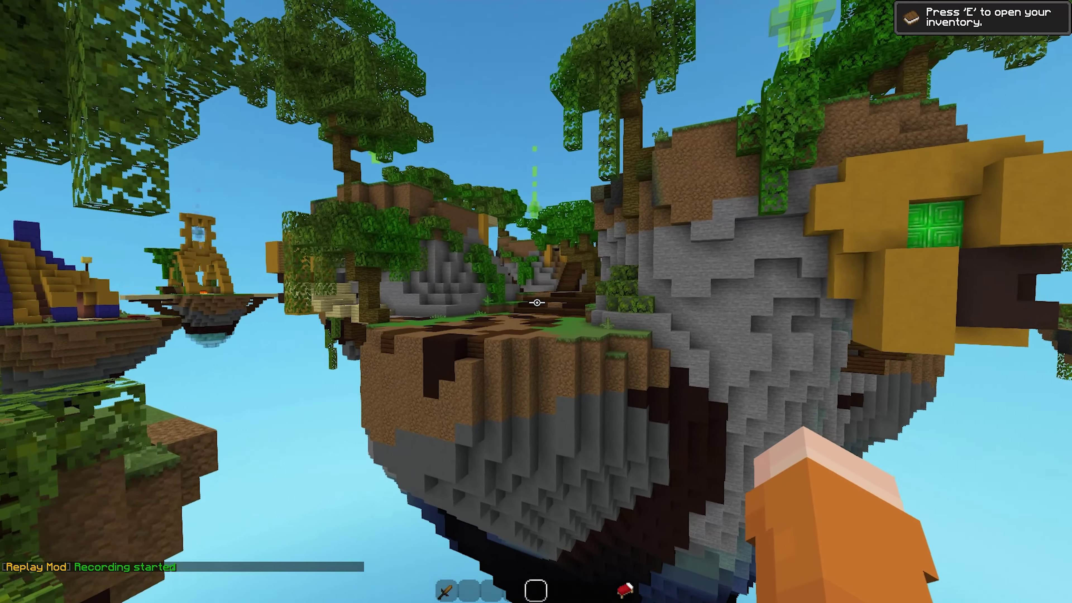
Lower the field of view to its minimum and frame the trees and wooden stairs with the game interface hidden
{"action": "key", "text": "Escape"}
{"action": "left_click", "coordinate": [498, 262]}
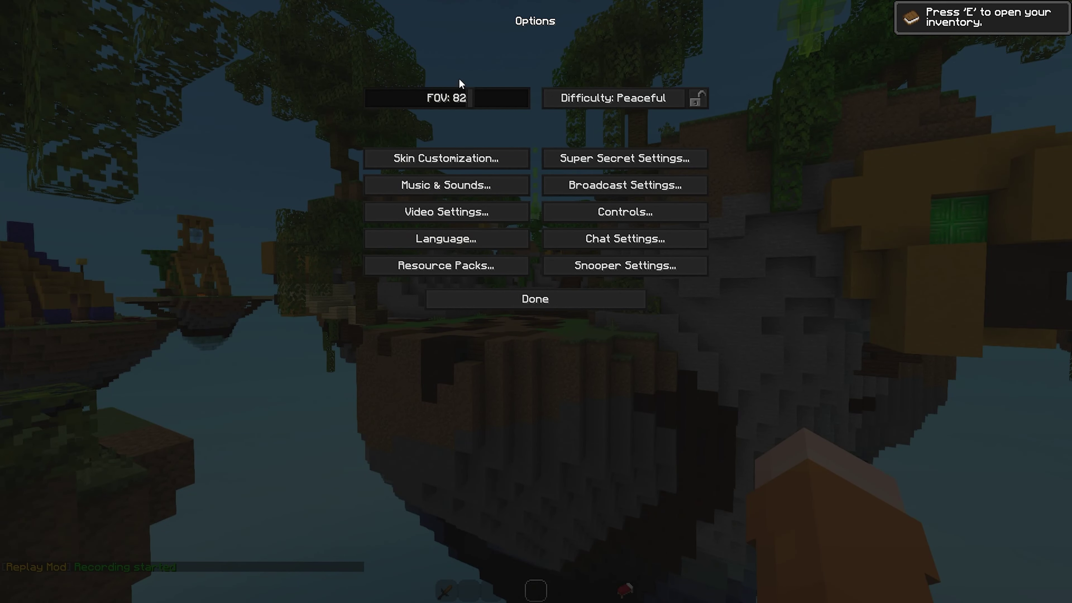
{"action": "left_click_drag", "start_coordinate": [475, 102], "coordinate": [168, 119]}
{"action": "key", "text": "Escape"}
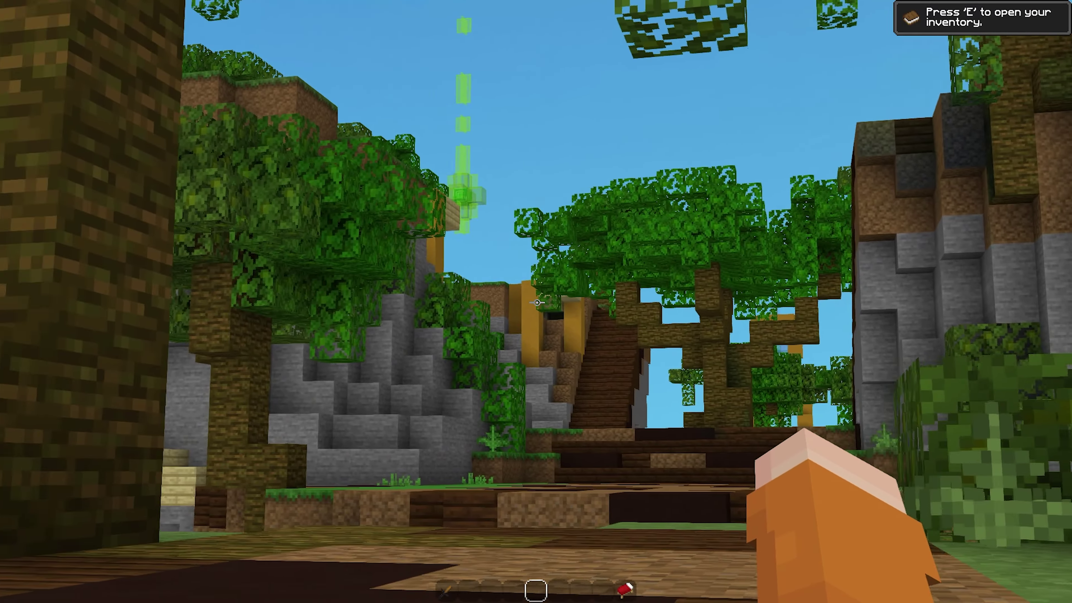
{"action": "key", "text": "F1"}
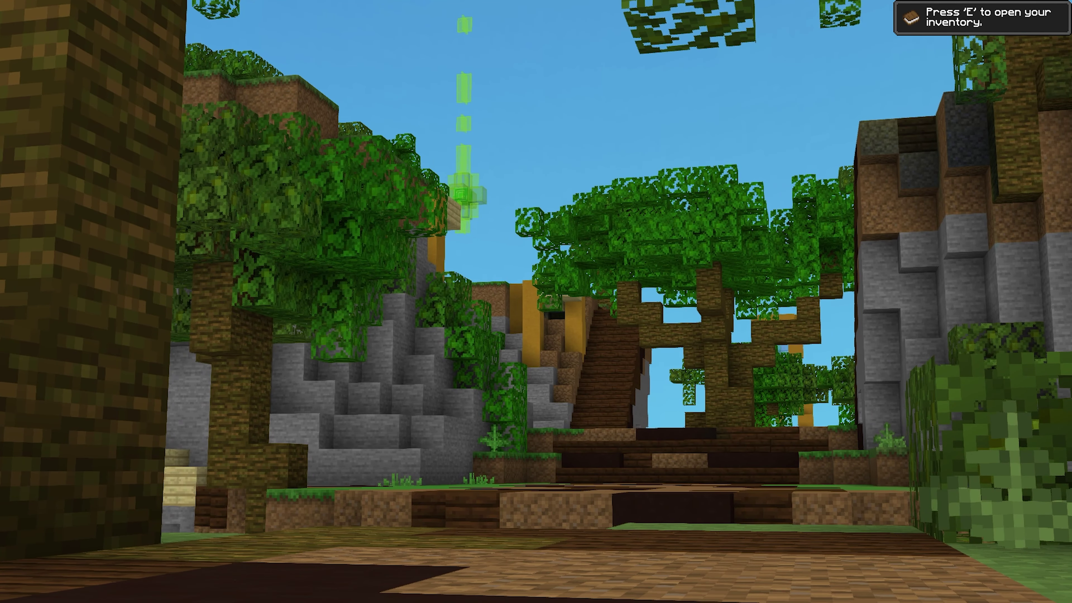
{"action": "key", "text": "Escape"}
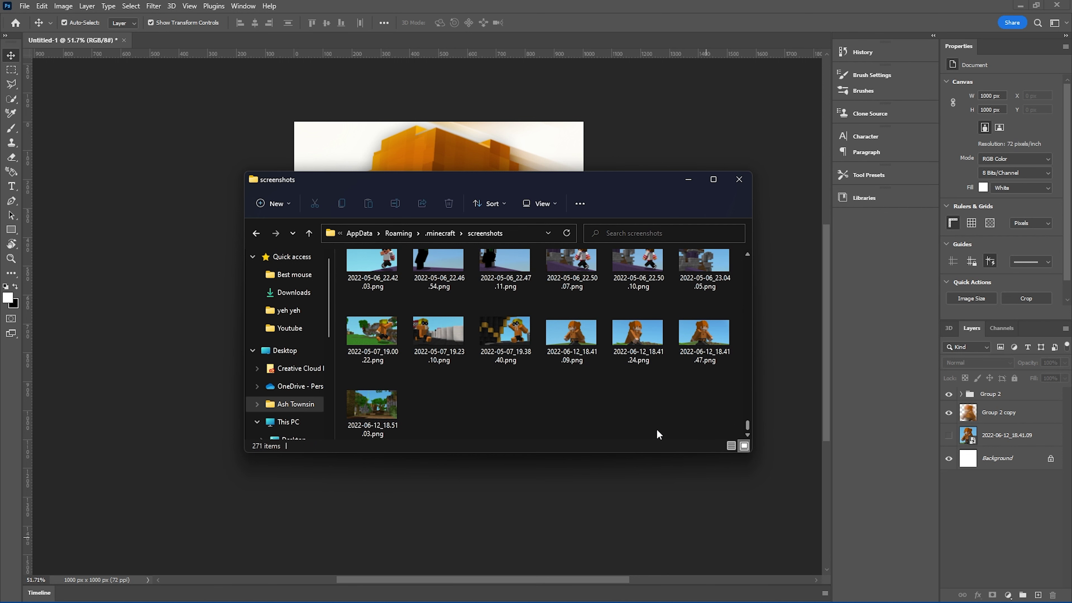
Switch to Photoshop and place 2022-06-12_18.51.03.png beneath the Group 2 copy layer, scaled to 1778 × 1000 px to fill the canvas
{"action": "left_click_drag", "start_coordinate": [371, 403], "coordinate": [413, 524]}
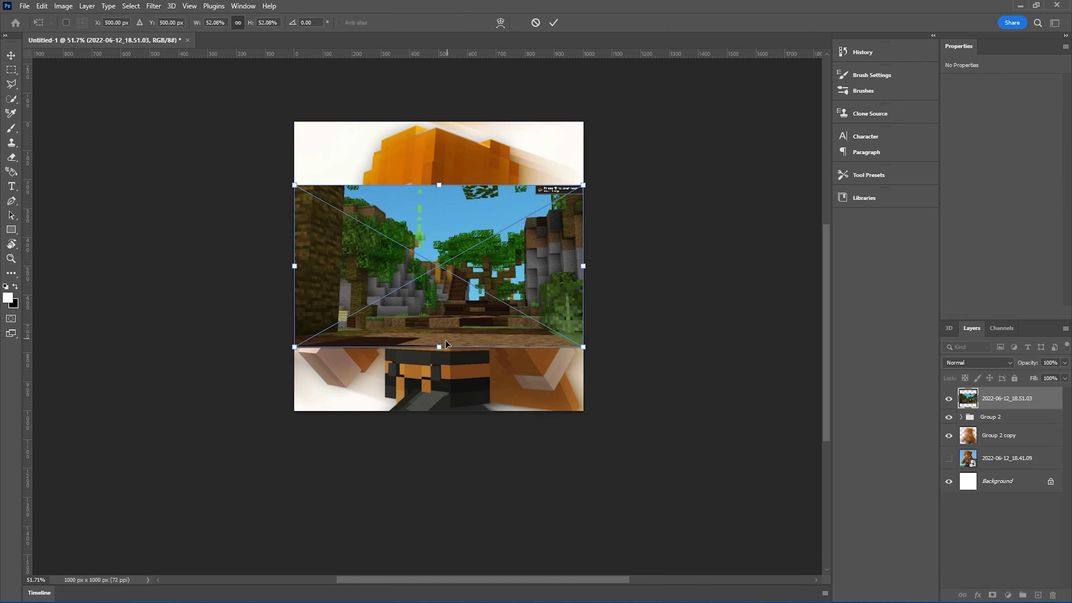
{"action": "left_click_drag", "start_coordinate": [441, 345], "coordinate": [438, 410]}
{"action": "left_click_drag", "start_coordinate": [439, 186], "coordinate": [438, 122]}
{"action": "key", "text": "Return"}
{"action": "left_click_drag", "start_coordinate": [1004, 398], "coordinate": [1002, 447]}
{"action": "scroll", "coordinate": [434, 264], "scroll_direction": "down", "scroll_amount": 5}
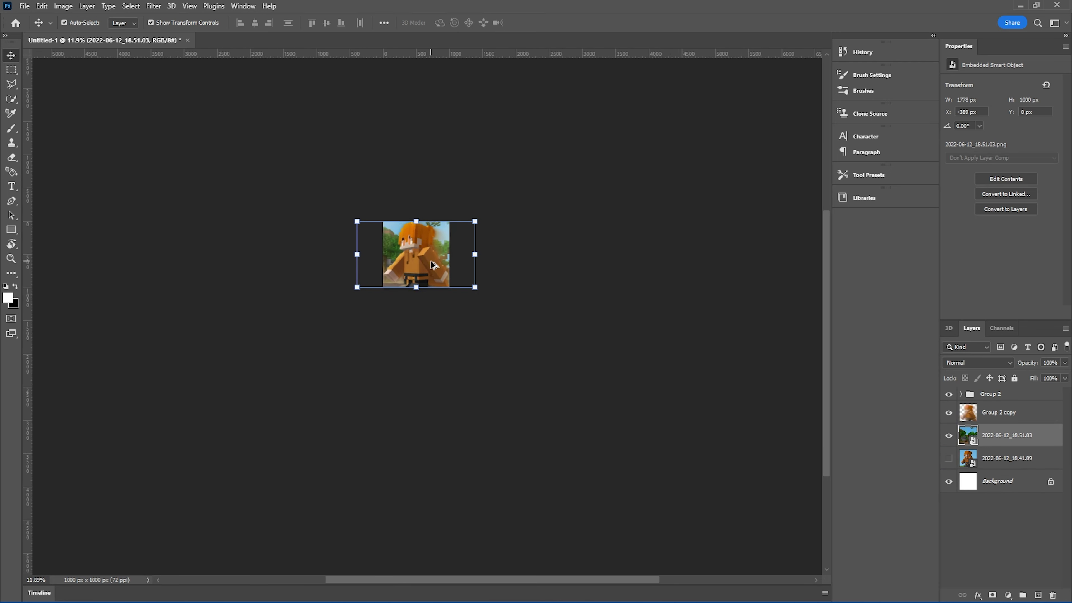
Delete the blurred Group 2 copy layer
{"action": "scroll", "coordinate": [434, 264], "scroll_direction": "up", "scroll_amount": 3}
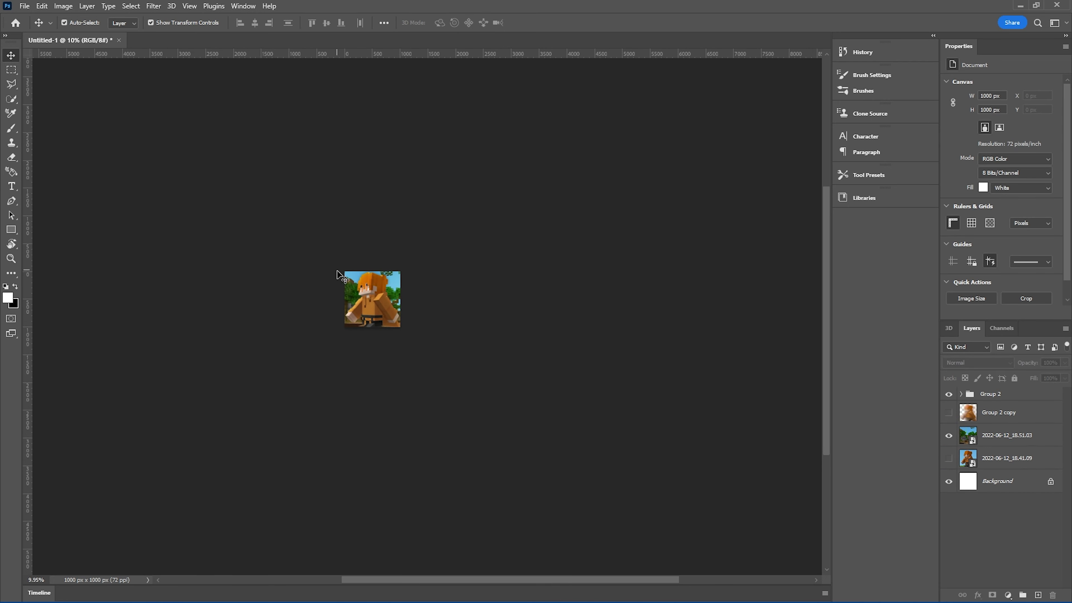
{"action": "scroll", "coordinate": [359, 300], "scroll_direction": "up", "scroll_amount": 5}
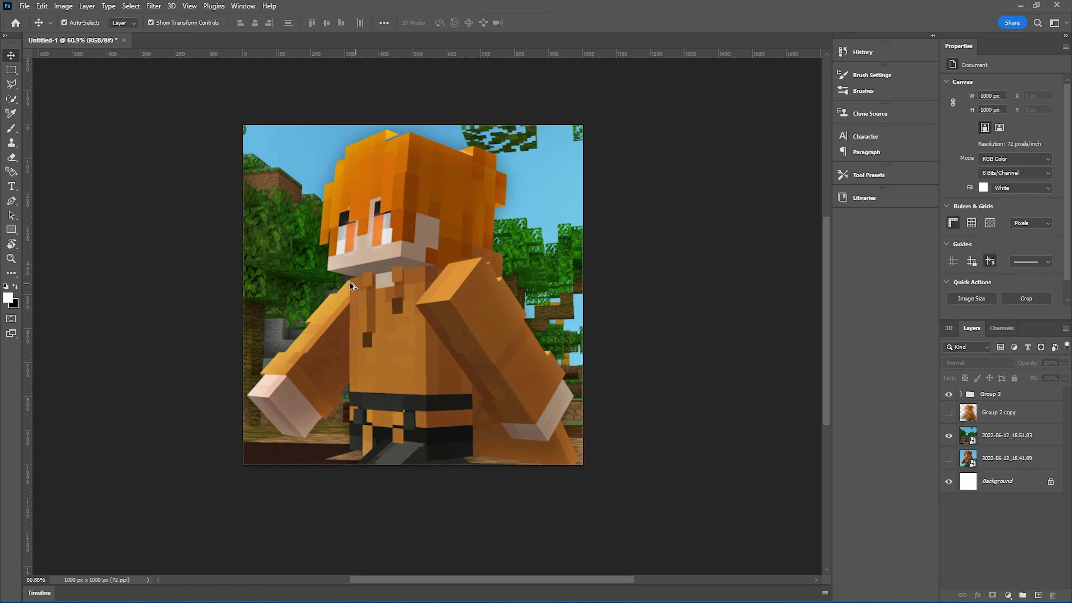
{"action": "scroll", "coordinate": [349, 286], "scroll_direction": "up", "scroll_amount": 1}
{"action": "left_click", "coordinate": [949, 412]}
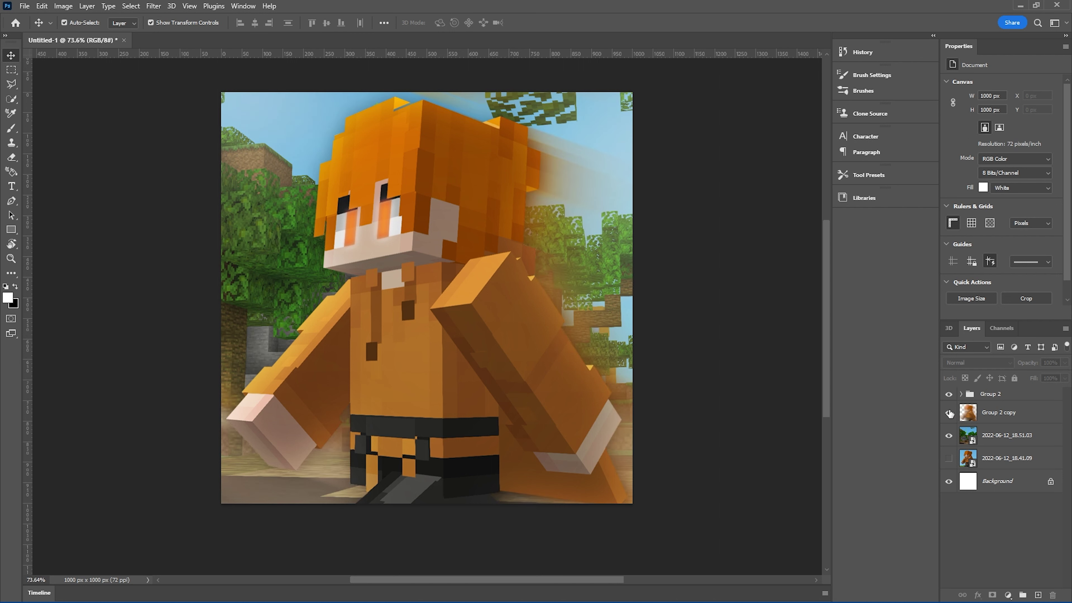
{"action": "left_click", "coordinate": [975, 415]}
{"action": "key", "text": "Delete"}
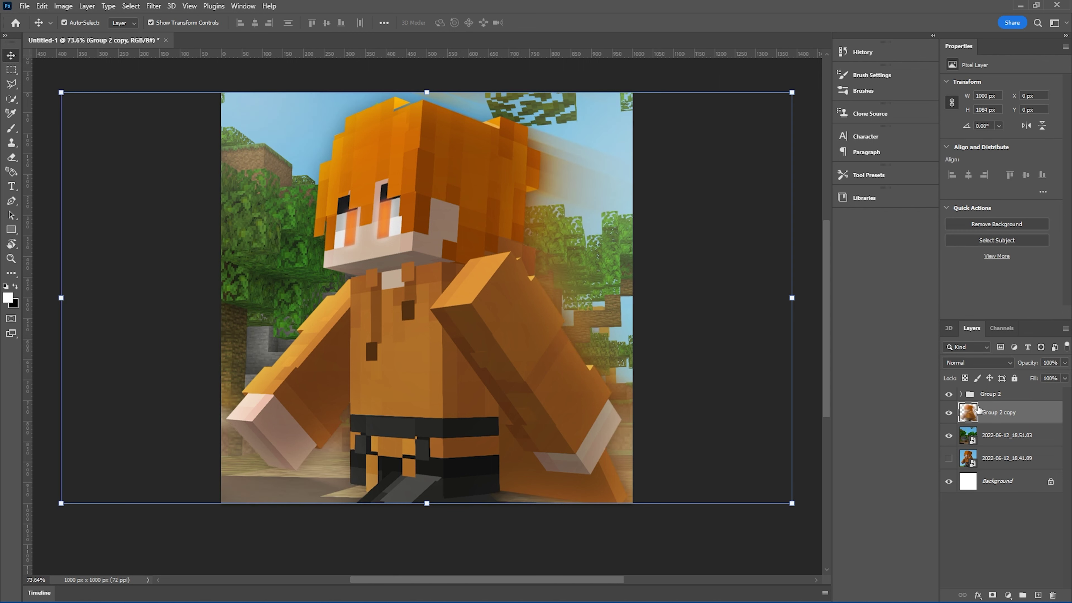
Duplicate the Group 2 layer group
{"action": "left_click", "coordinate": [960, 394]}
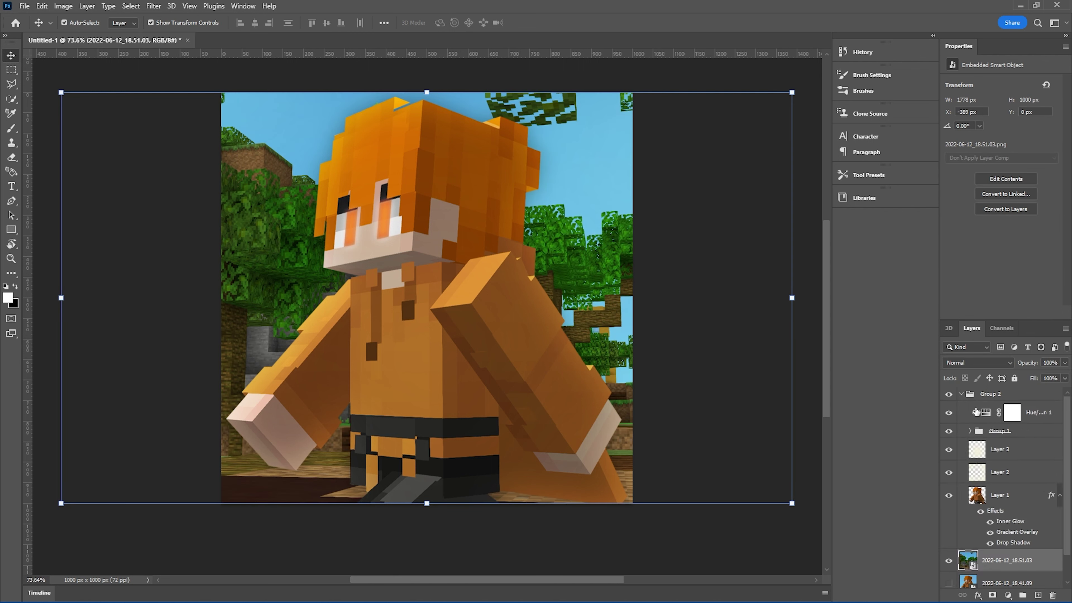
{"action": "left_click", "coordinate": [962, 393]}
{"action": "left_click", "coordinate": [994, 399]}
{"action": "key", "text": "ctrl+alt+e"}
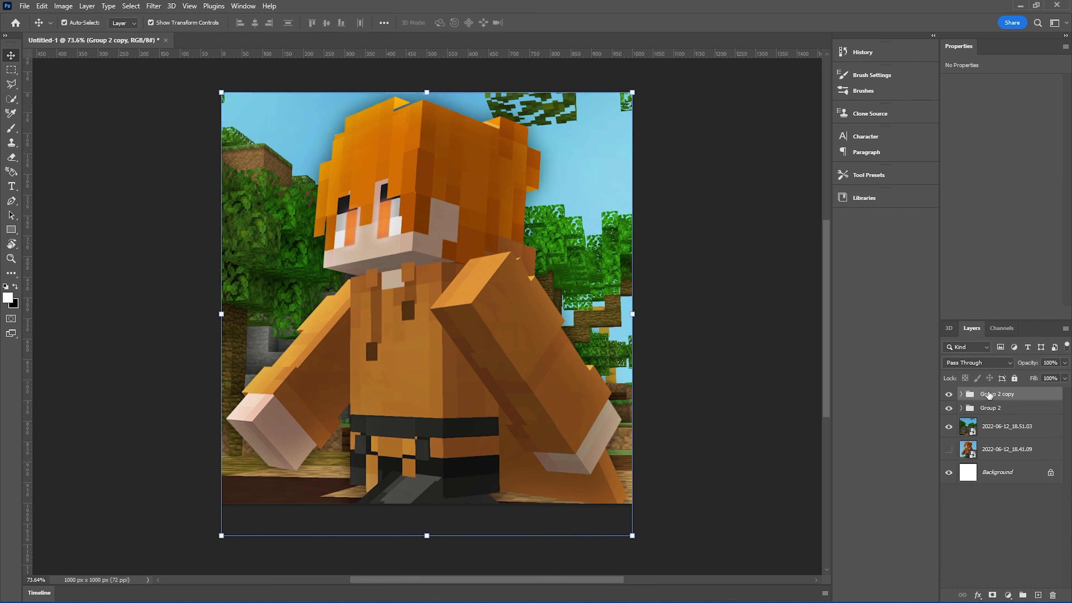
{"action": "key", "text": "ctrl+z"}
Delete every layer inside the Group 2 copy group except Layer 1
{"action": "left_click", "coordinate": [961, 393]}
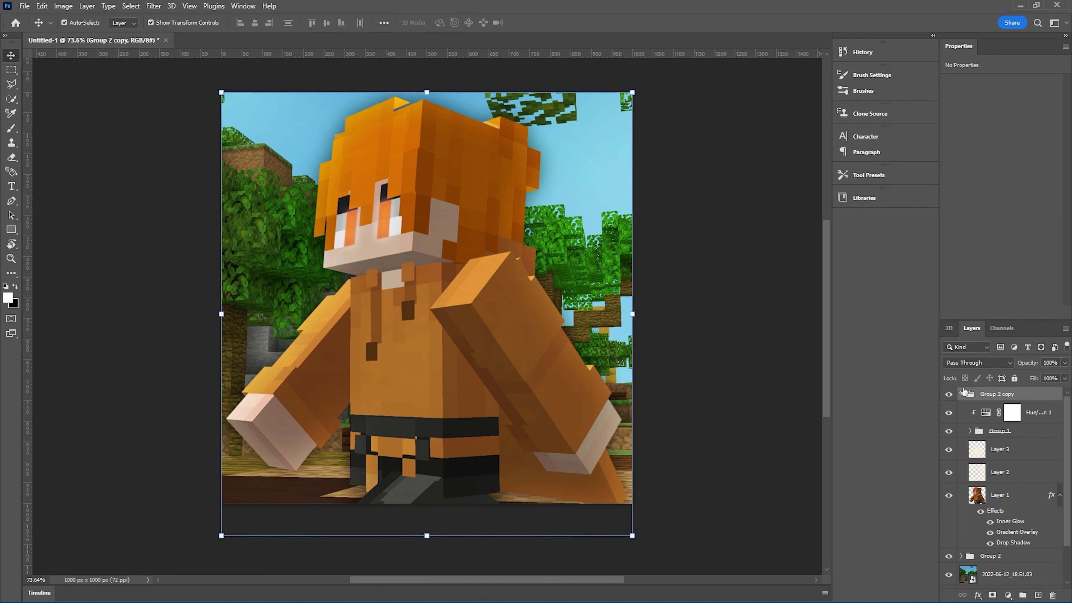
{"action": "left_click", "coordinate": [1039, 412]}
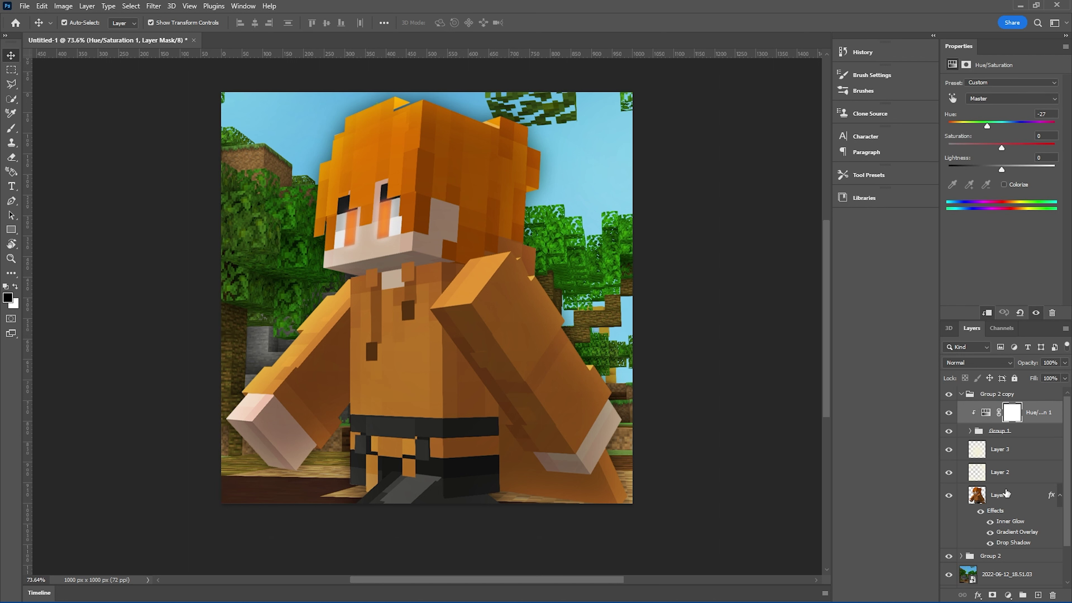
{"action": "left_click", "coordinate": [1014, 477], "text": "shift"}
{"action": "key", "text": "Delete"}
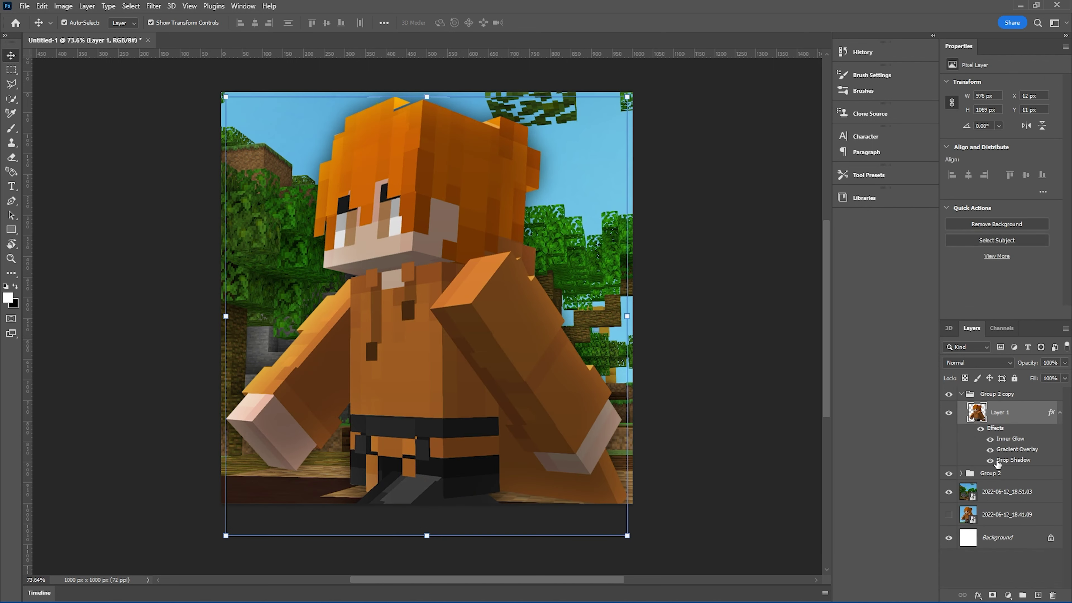
Hide Layer 1's drop shadow and merge the Group 2 copy group into a single layer
{"action": "left_click", "coordinate": [989, 460]}
{"action": "left_click", "coordinate": [962, 395]}
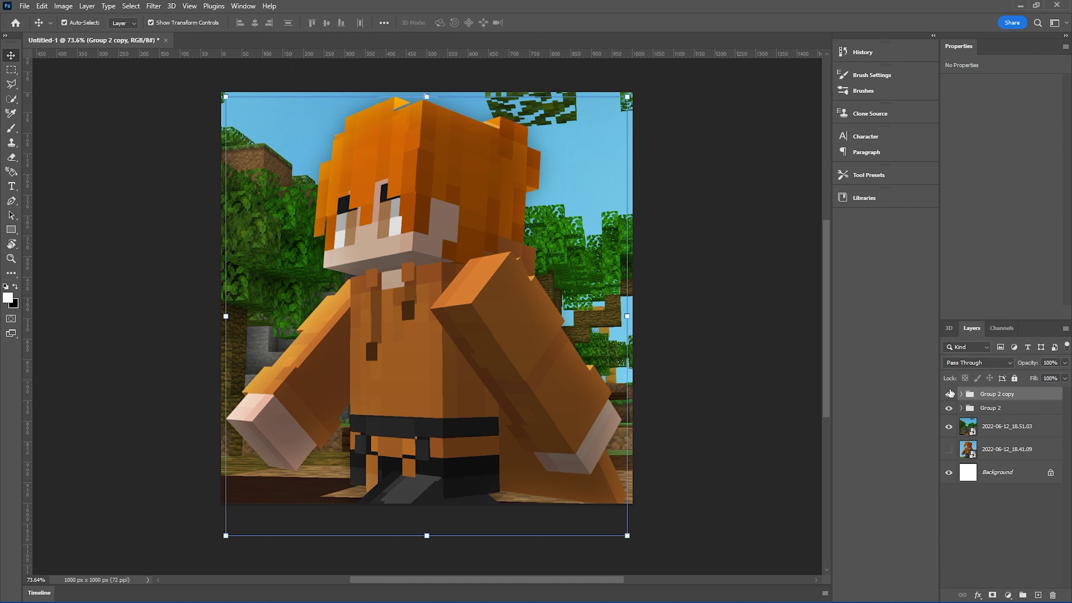
{"action": "left_click", "coordinate": [140, 4]}
{"action": "key", "text": "ctrl+e"}
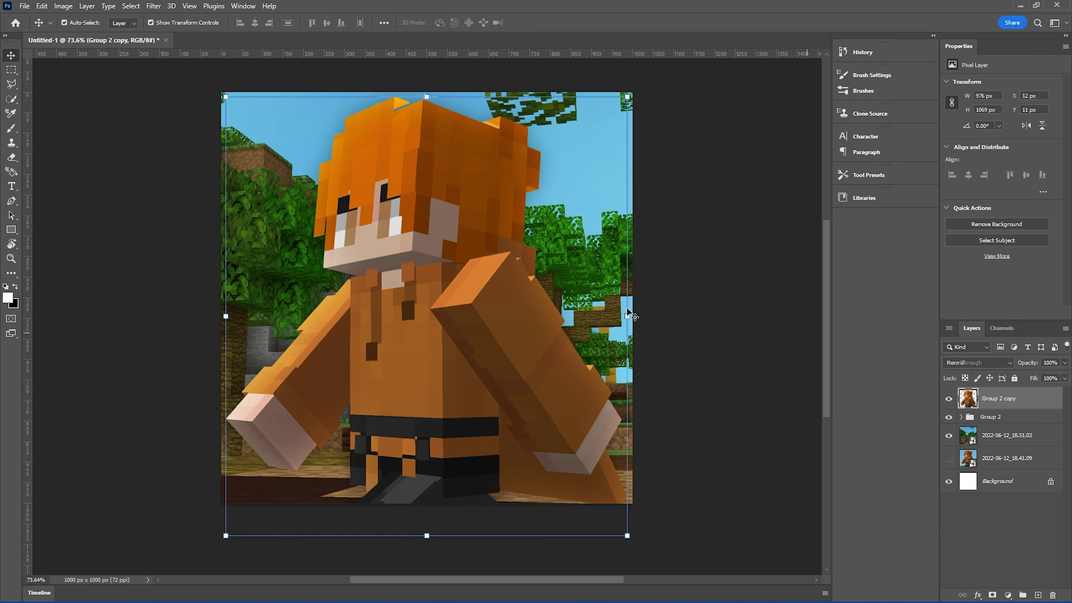
Apply a Rear Sync Flash path blur at 500% speed to Group 2 copy, with its path extended slightly downward
{"action": "left_click", "coordinate": [154, 5]}
{"action": "mouse_move", "coordinate": [196, 160]}
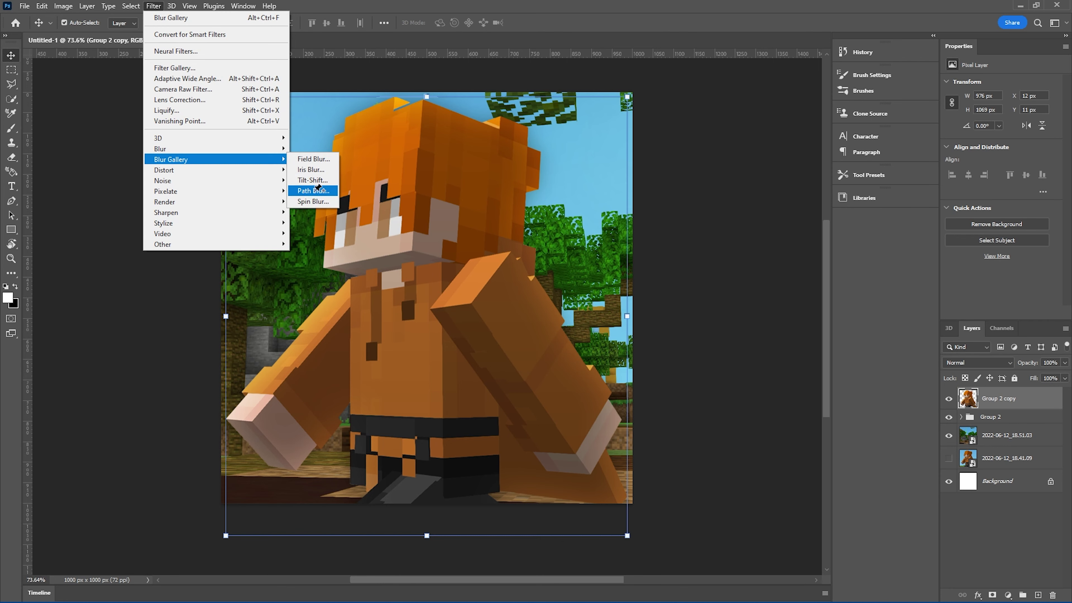
{"action": "left_click", "coordinate": [314, 191]}
{"action": "left_click", "coordinate": [988, 125]}
{"action": "left_click", "coordinate": [989, 135]}
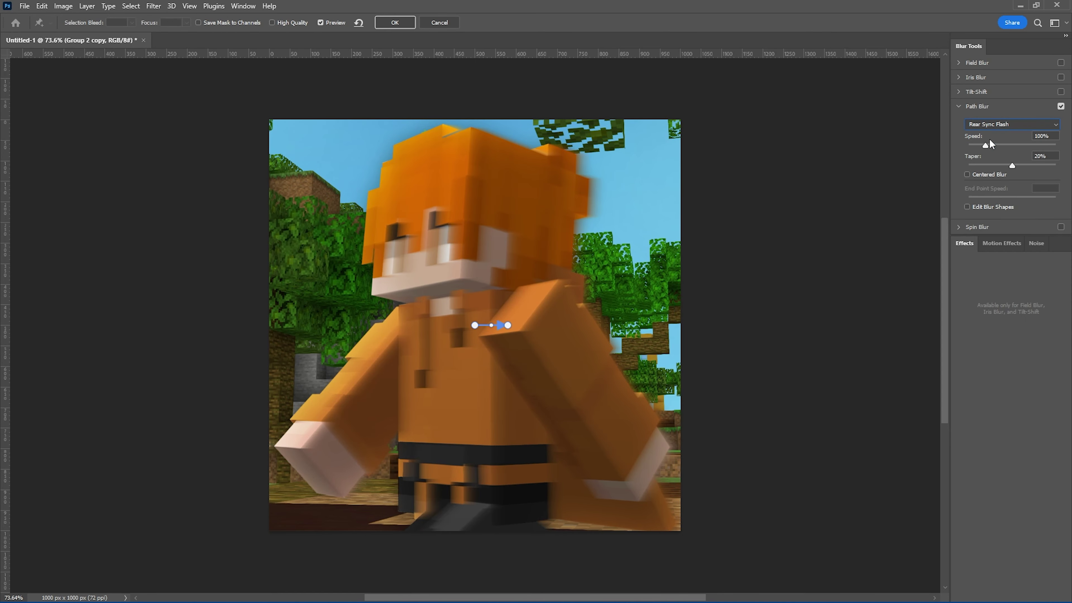
{"action": "left_click_drag", "start_coordinate": [991, 147], "coordinate": [1007, 145]}
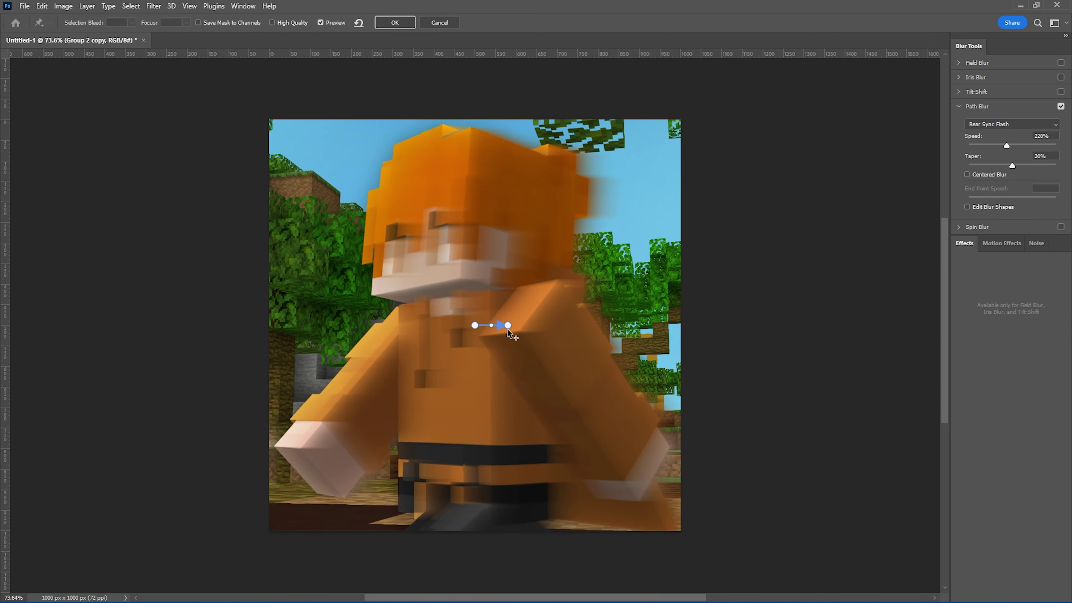
{"action": "left_click_drag", "start_coordinate": [508, 325], "coordinate": [531, 336]}
{"action": "left_click_drag", "start_coordinate": [1007, 146], "coordinate": [1058, 147]}
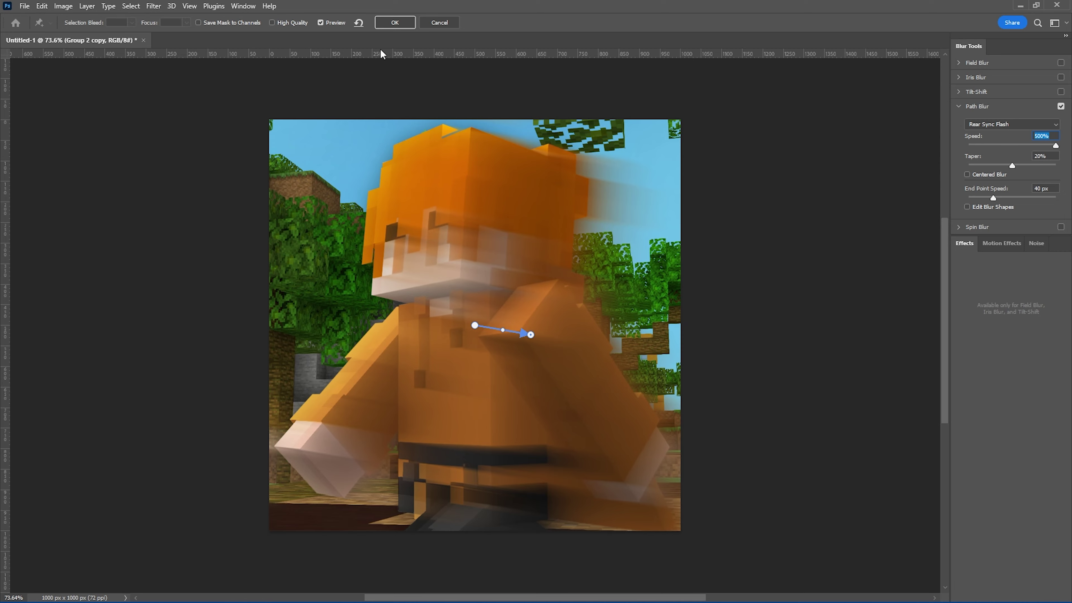
{"action": "left_click", "coordinate": [381, 25]}
Move the blurred Group 2 copy layer beneath Group 2 and collapse Group 2
{"action": "left_click_drag", "start_coordinate": [943, 411], "coordinate": [949, 420]}
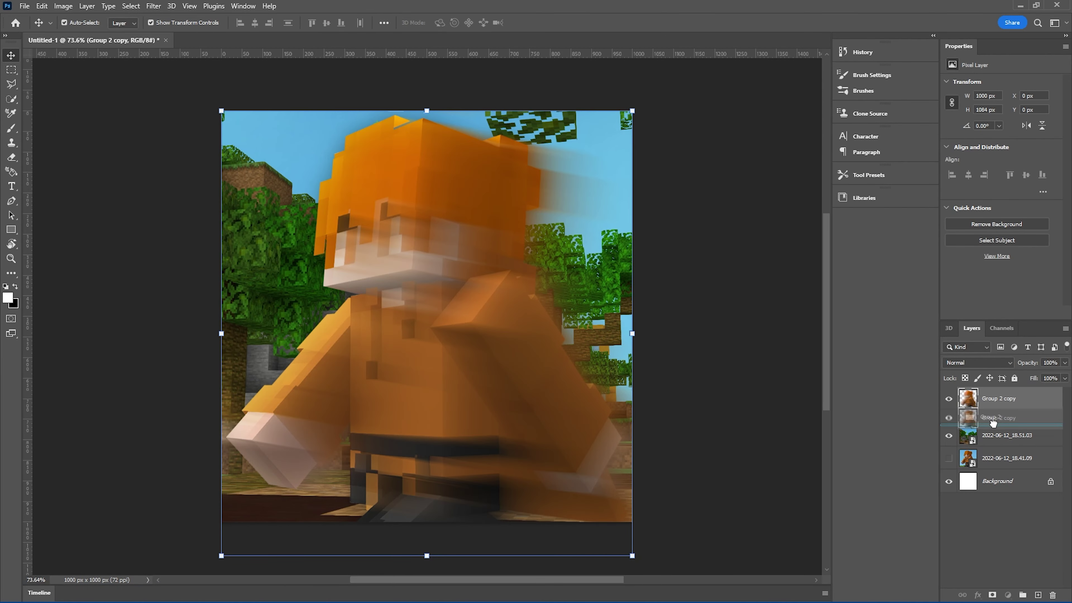
{"action": "scroll", "coordinate": [421, 142], "scroll_direction": "down", "scroll_amount": 4}
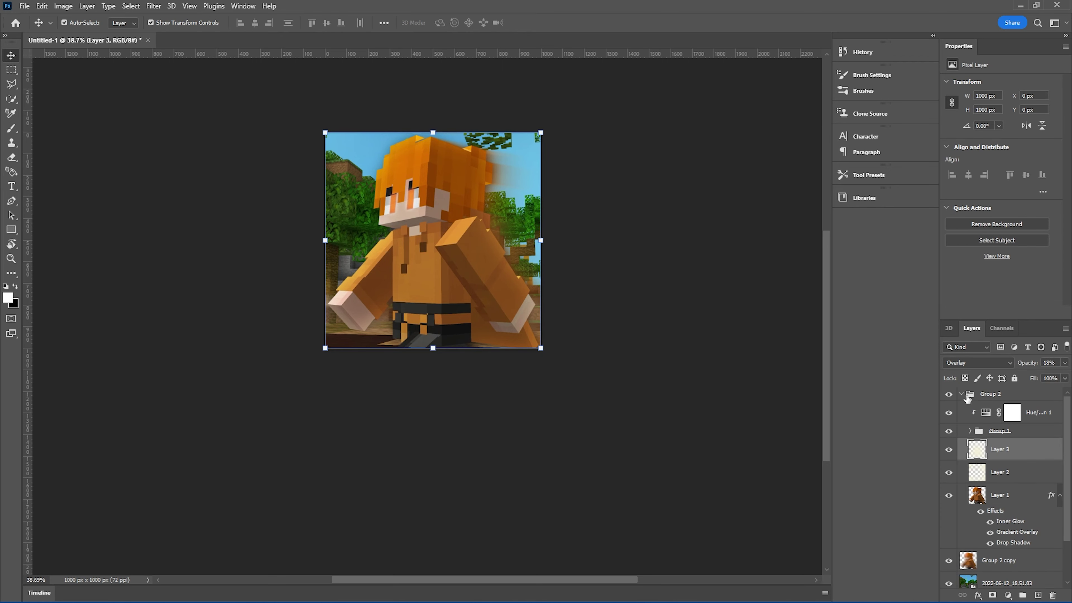
{"action": "left_click", "coordinate": [962, 395]}
{"action": "left_click", "coordinate": [988, 389]}
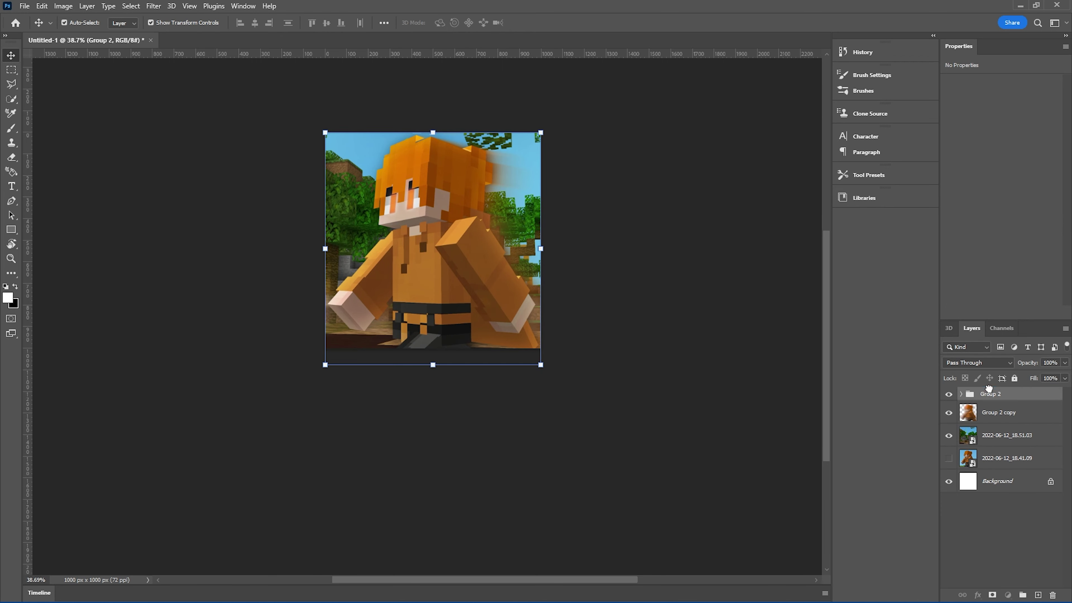
Bring the 2022-06-12_18.51.03 background layer above Group 2 and rasterize it
{"action": "left_click_drag", "start_coordinate": [989, 388], "coordinate": [989, 388]}
{"action": "right_click", "coordinate": [1016, 396]}
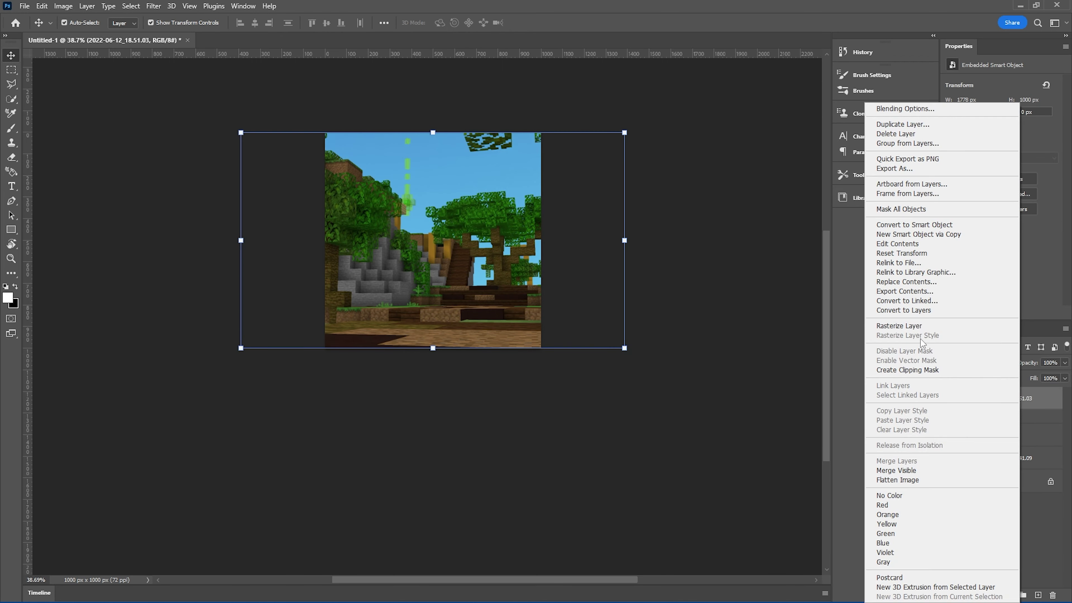
{"action": "left_click", "coordinate": [907, 323]}
{"action": "scroll", "coordinate": [427, 176], "scroll_direction": "up", "scroll_amount": 4}
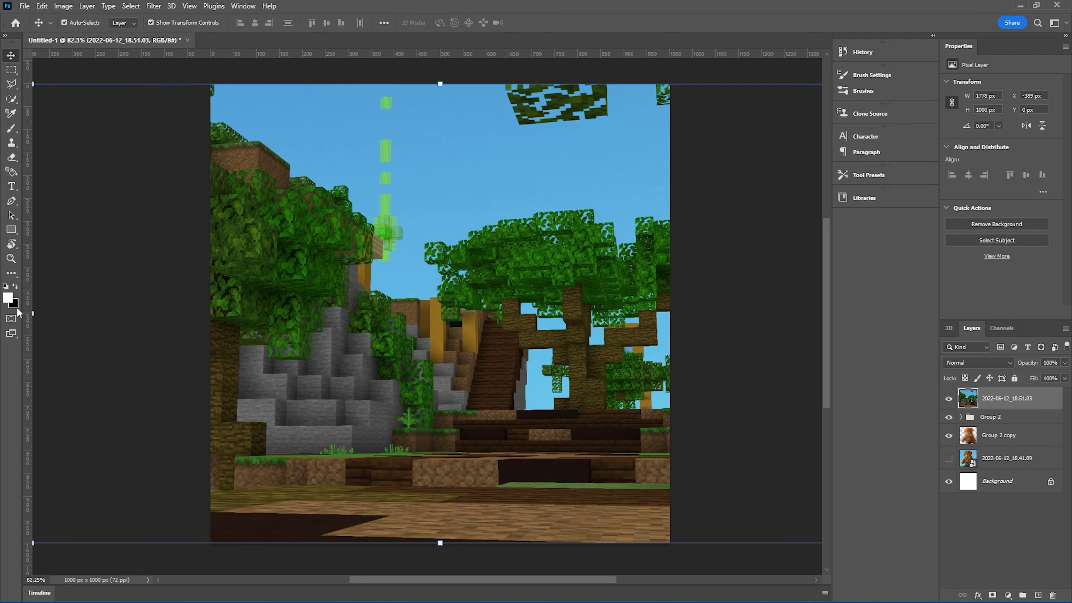
Select the large open sky area of the 2022-06-12_18.51.03 layer with the Magic Wand and delete it
{"action": "left_click", "coordinate": [11, 273]}
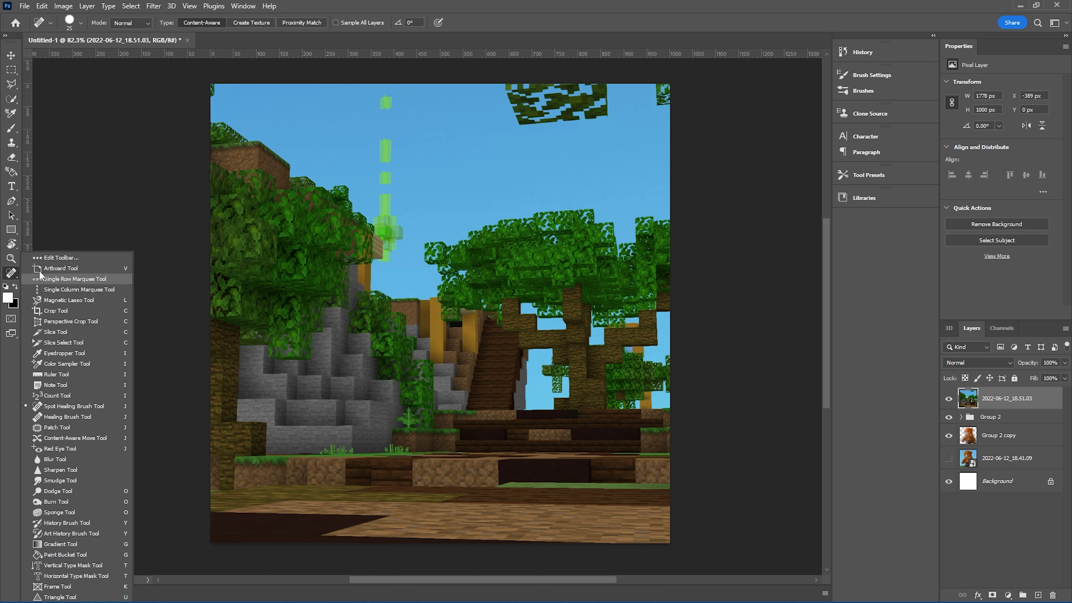
{"action": "left_click", "coordinate": [12, 100]}
{"action": "right_click", "coordinate": [11, 100]}
{"action": "left_click", "coordinate": [67, 124]}
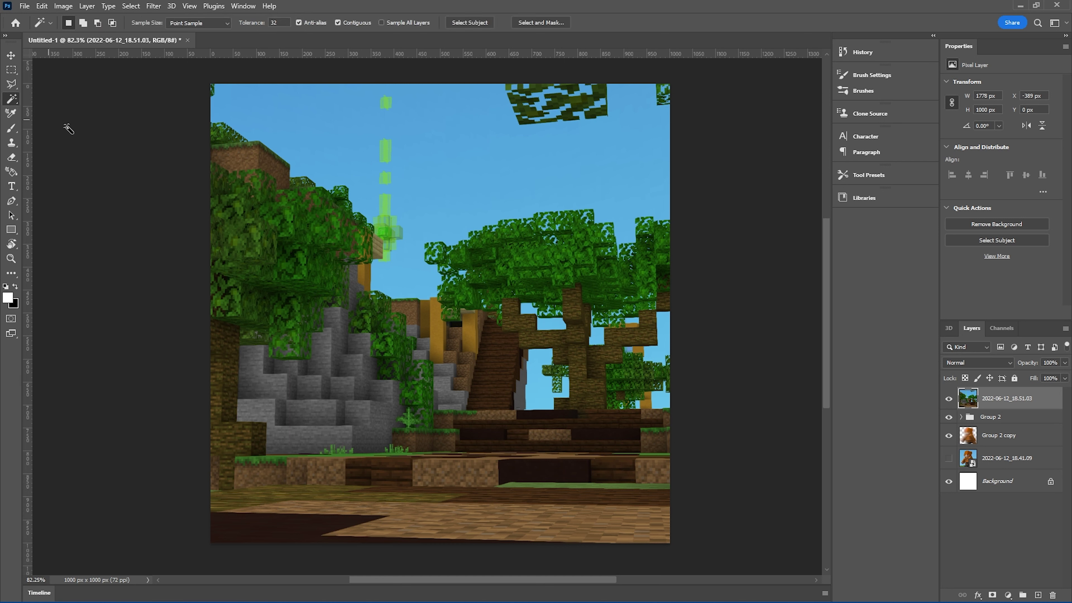
{"action": "left_click", "coordinate": [329, 156]}
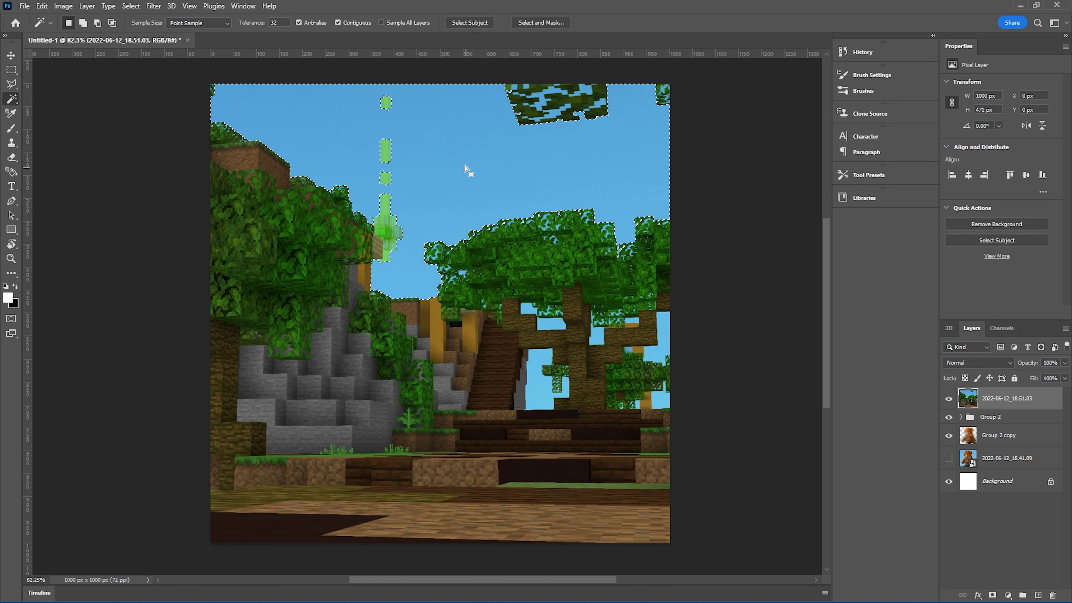
{"action": "right_click", "coordinate": [527, 186]}
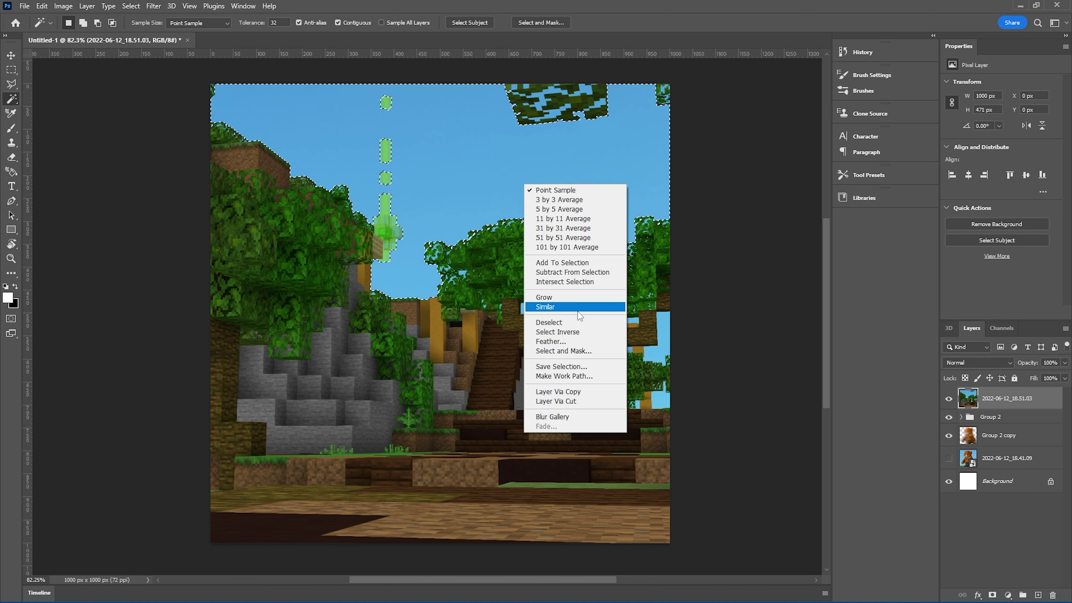
{"action": "left_click", "coordinate": [18, 60]}
{"action": "key", "text": "Delete"}
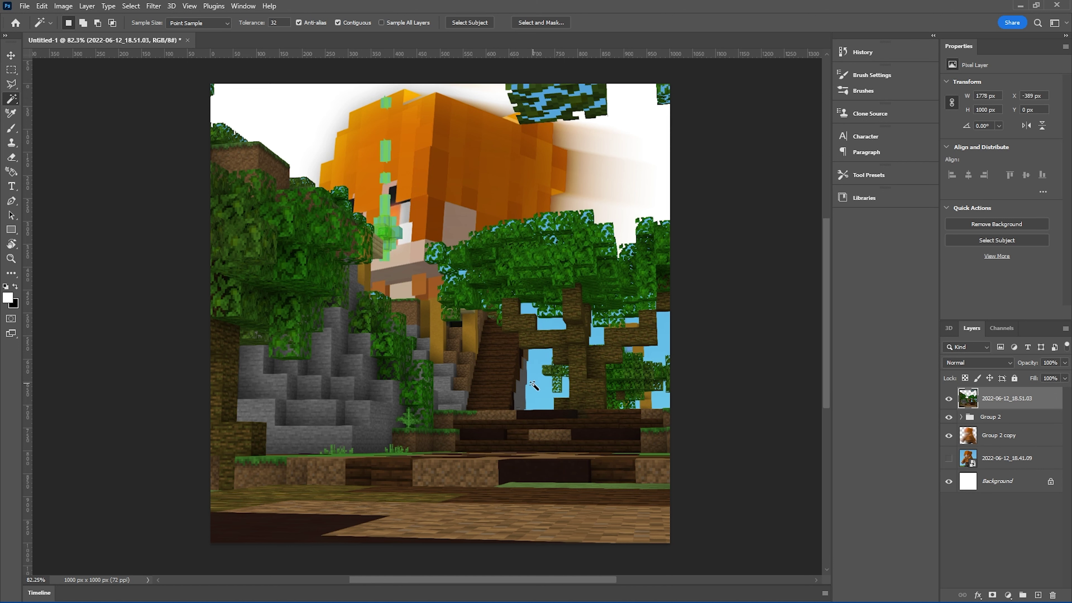
Select and delete the sky patches beside the wooden stairs and along the right edge of the scene
{"action": "left_click", "coordinate": [549, 378]}
{"action": "key", "text": "Delete"}
{"action": "left_click", "coordinate": [658, 342]}
{"action": "key", "text": "Delete"}
{"action": "left_click", "coordinate": [661, 395]}
{"action": "key", "text": "Delete"}
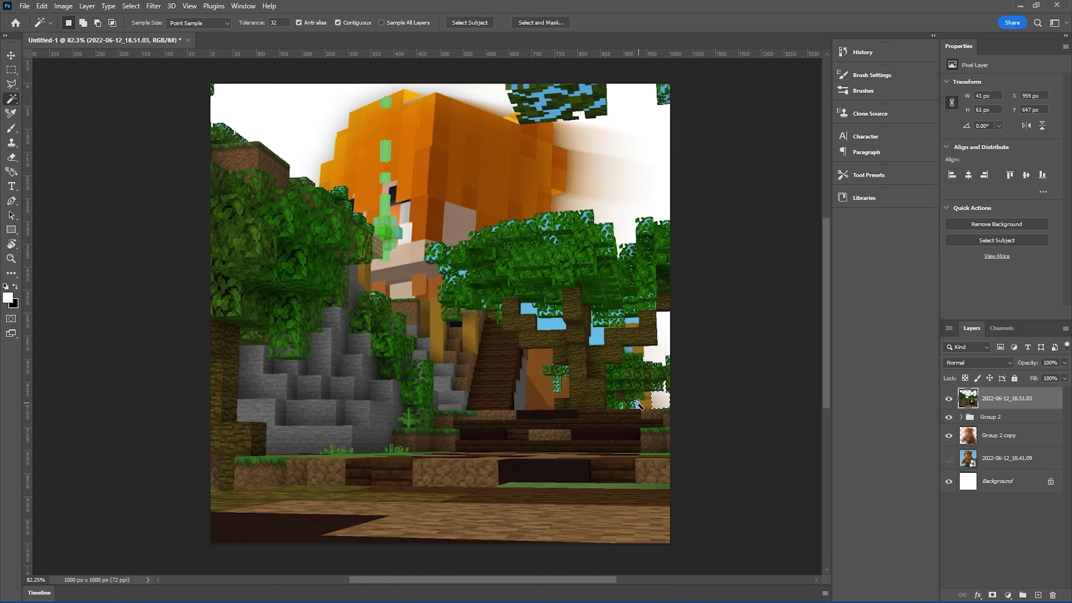
Select and delete the small sky gaps around the tree's trunk and branches, one at a time
{"action": "left_click", "coordinate": [565, 324]}
{"action": "key", "text": "Delete"}
{"action": "left_click", "coordinate": [530, 310]}
{"action": "key", "text": "Delete"}
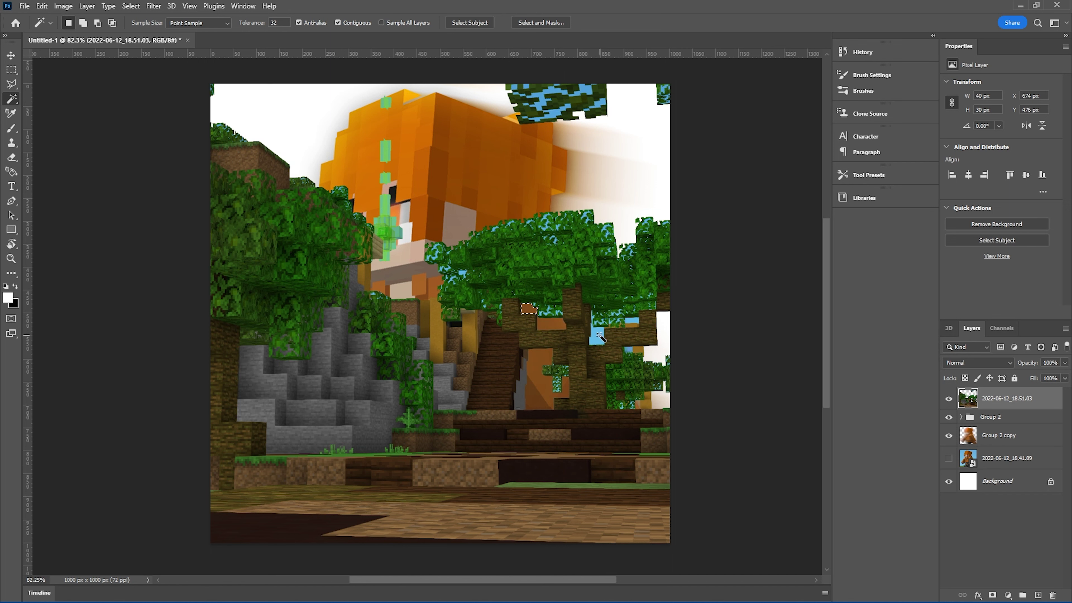
{"action": "left_click", "coordinate": [597, 336]}
{"action": "key", "text": "Delete"}
{"action": "left_click", "coordinate": [632, 321]}
{"action": "key", "text": "Delete"}
Undo all the Magic Wand sky deletions and selections on the 2022-06-12_18.51.03 layer
{"action": "key", "text": "ctrl+z"}
{"action": "key", "text": "ctrl+z"}
{"action": "key", "text": "ctrl+z"}
{"action": "key", "text": "ctrl+z"}
{"action": "key", "text": "ctrl+z"}
{"action": "key", "text": "ctrl+z"}
{"action": "key", "text": "ctrl+z"}
{"action": "key", "text": "ctrl+z"}
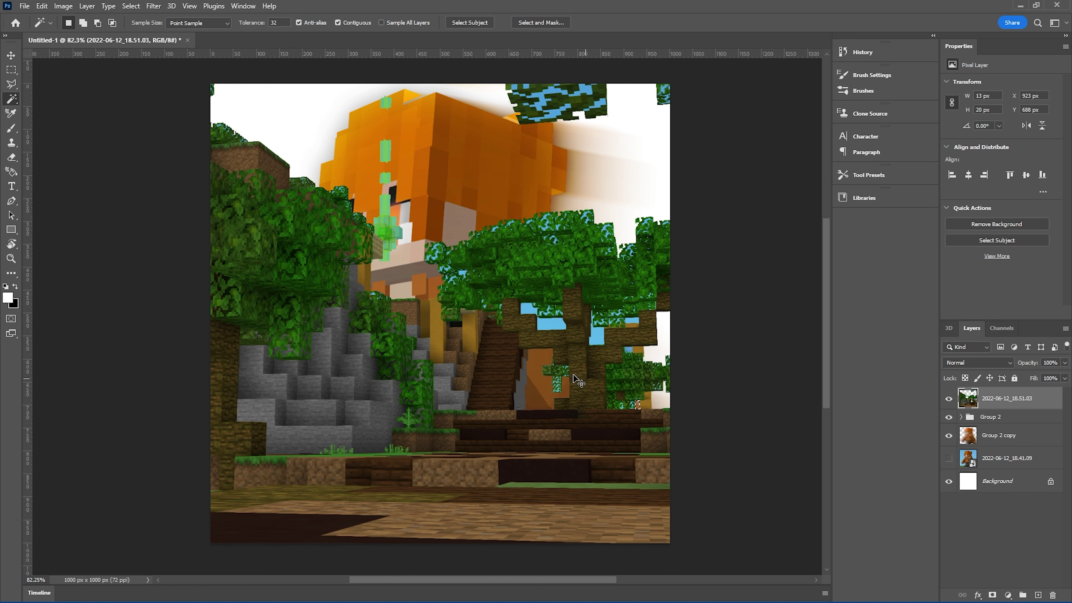
{"action": "key", "text": "ctrl+z"}
{"action": "key", "text": "ctrl+z"}
{"action": "key", "text": "ctrl+z"}
{"action": "key", "text": "ctrl+z"}
{"action": "key", "text": "ctrl+z"}
{"action": "key", "text": "ctrl+z"}
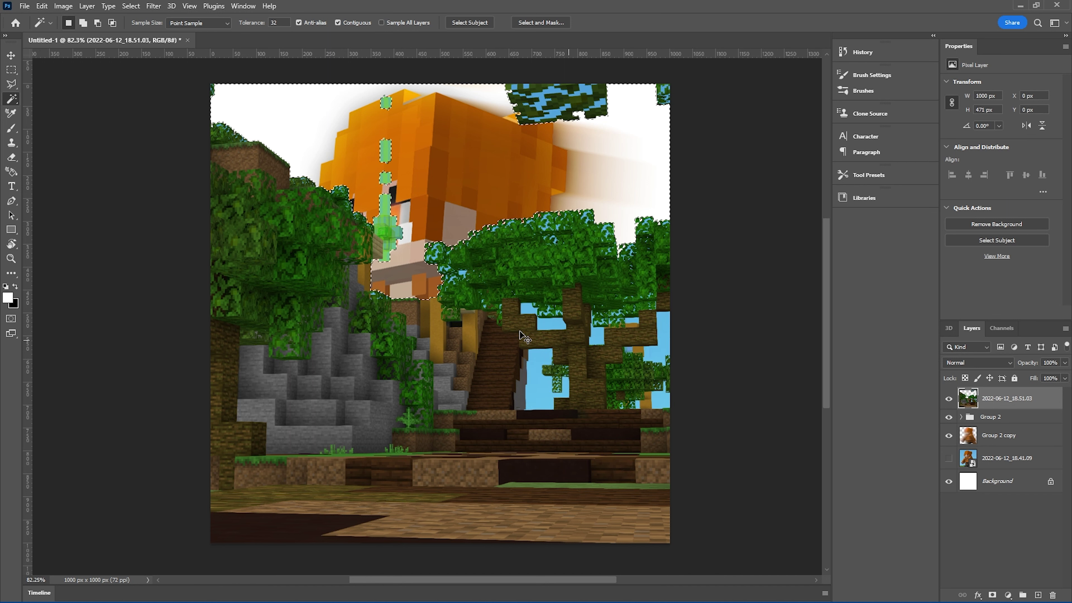
{"action": "key", "text": "ctrl+z"}
{"action": "key", "text": "ctrl+z"}
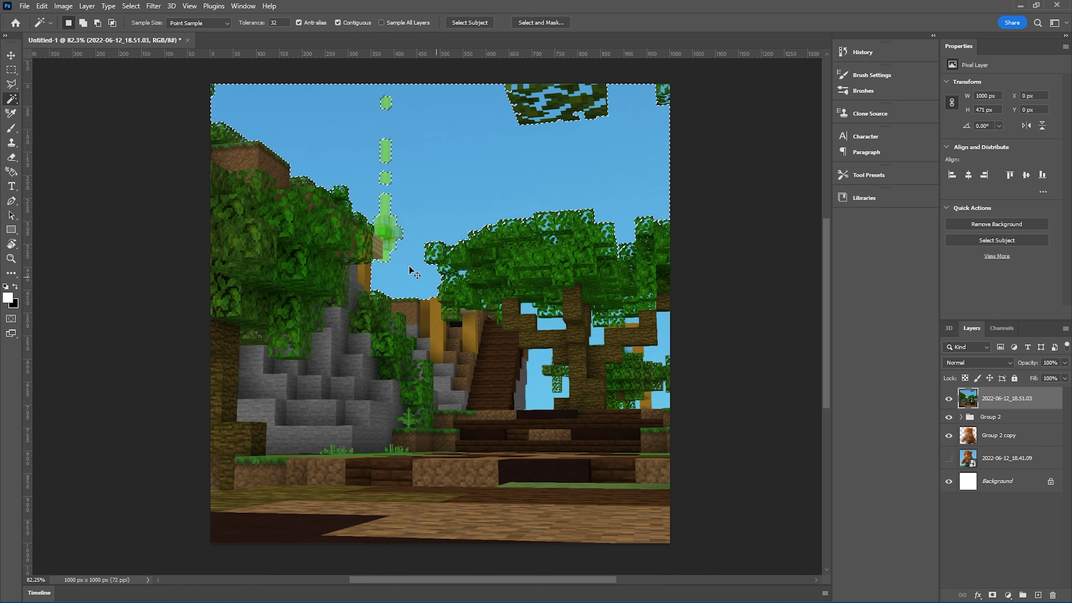
Select all the sky with Color Range by sampling its blue at fuzziness 39, delete it, and clear the selection
{"action": "left_click", "coordinate": [136, 10]}
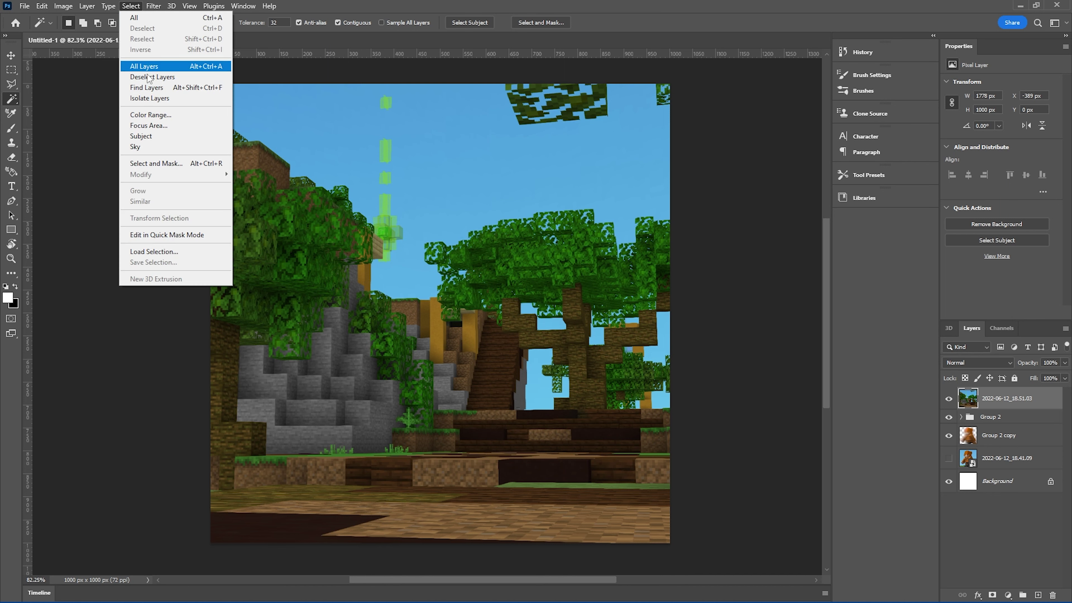
{"action": "left_click", "coordinate": [159, 115]}
{"action": "left_click", "coordinate": [450, 194]}
{"action": "key", "text": "Escape"}
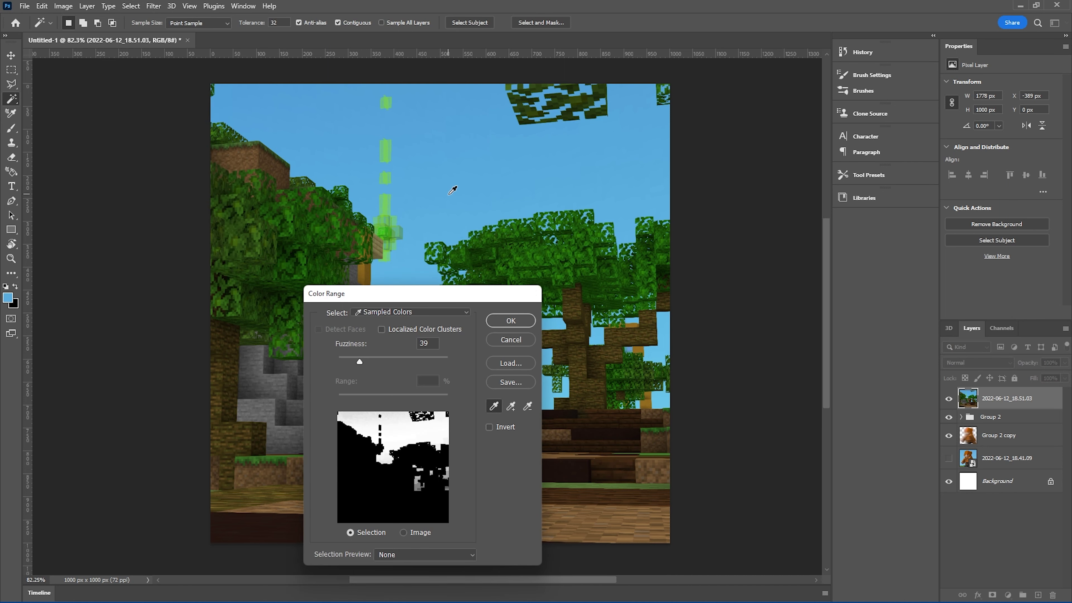
{"action": "key", "text": "ctrl+shift+z"}
{"action": "key", "text": "ctrl+shift+z"}
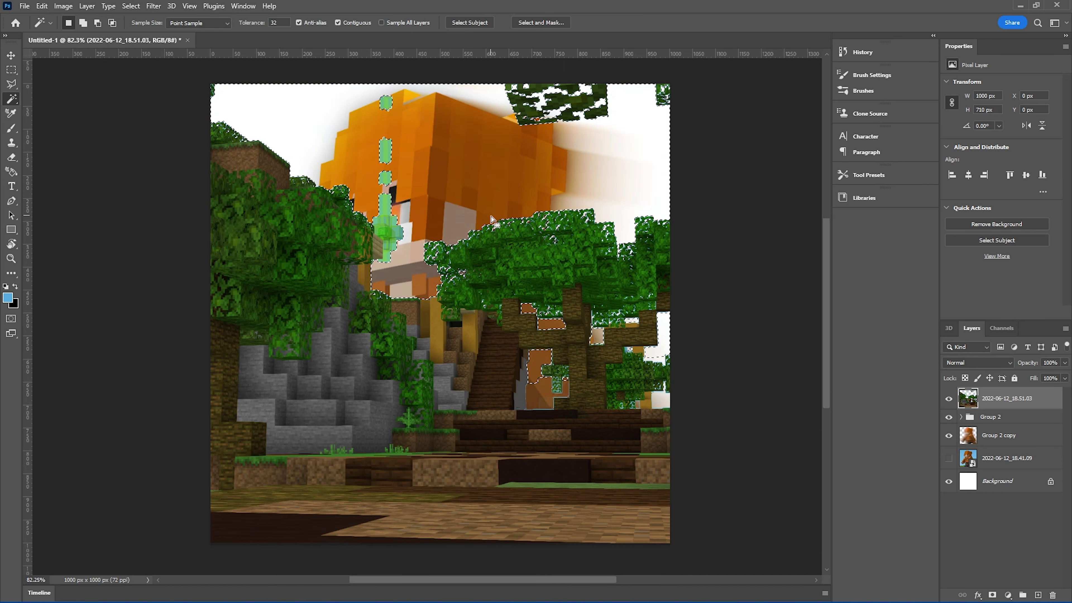
{"action": "key", "text": "ctrl+z"}
{"action": "key", "text": "ctrl+z"}
Move the 2022-06-12_18.51.03 layer beneath Group 2 copy, duplicate it, and hide the original
{"action": "left_click_drag", "start_coordinate": [1037, 395], "coordinate": [1018, 443]}
{"action": "key", "text": "ctrl+j"}
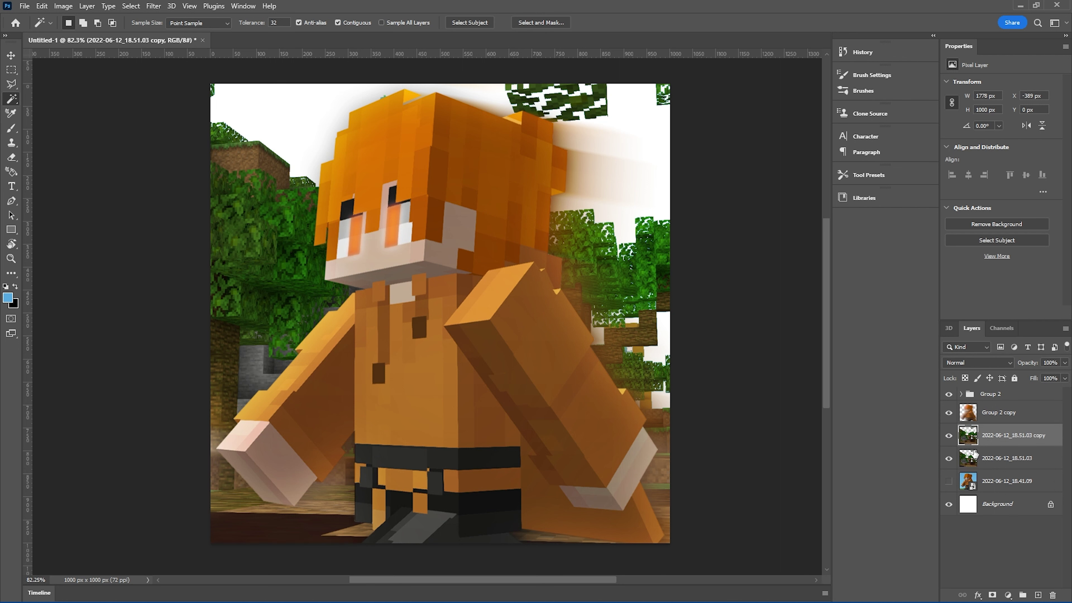
Apply a Radial Blur with the Zoom method and Good quality to the 2022-06-12_18.51.03 copy layer
{"action": "left_click", "coordinate": [159, 5]}
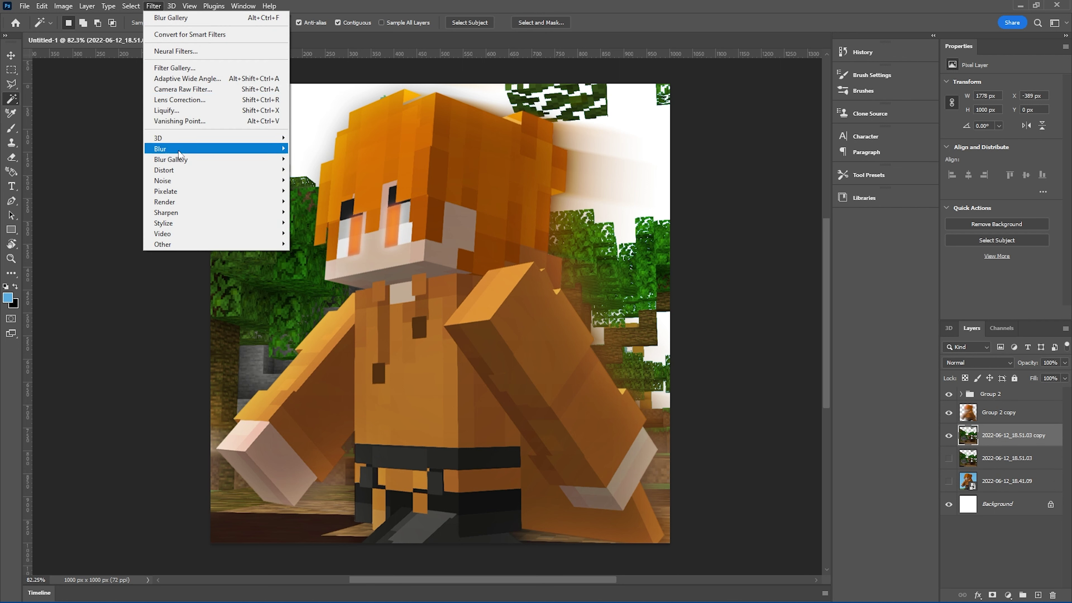
{"action": "mouse_move", "coordinate": [219, 151]}
{"action": "left_click", "coordinate": [320, 222]}
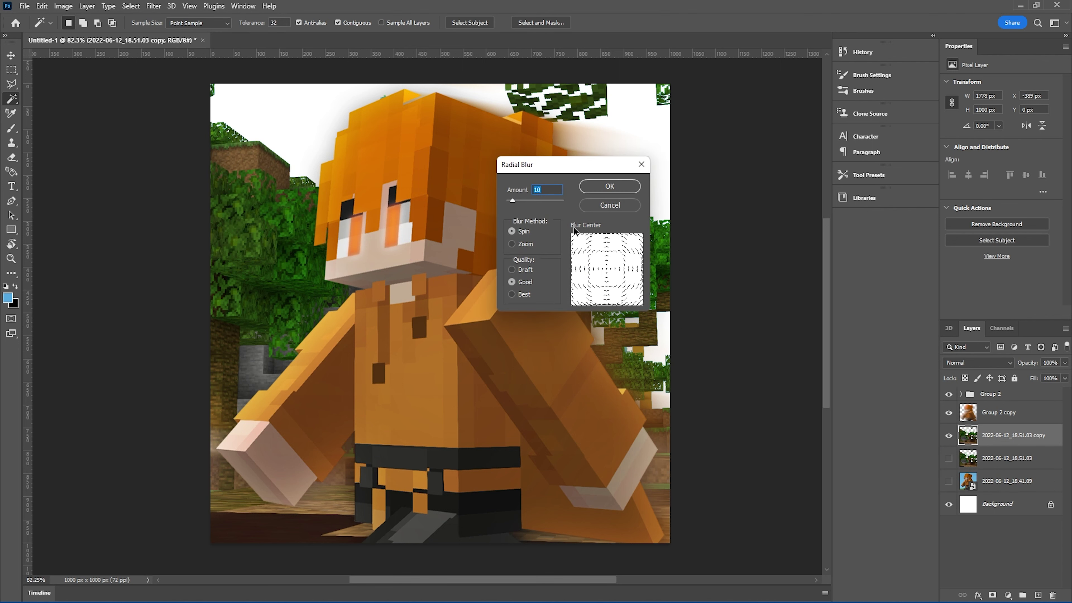
{"action": "left_click", "coordinate": [522, 243]}
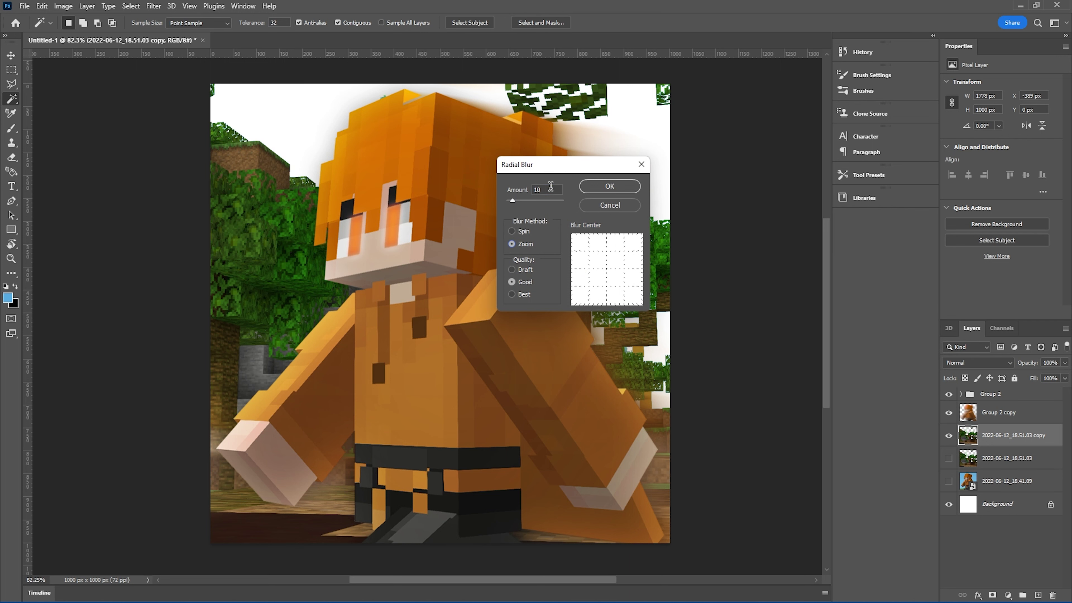
{"action": "left_click", "coordinate": [610, 187]}
{"action": "scroll", "coordinate": [437, 202], "scroll_direction": "down", "scroll_amount": 5}
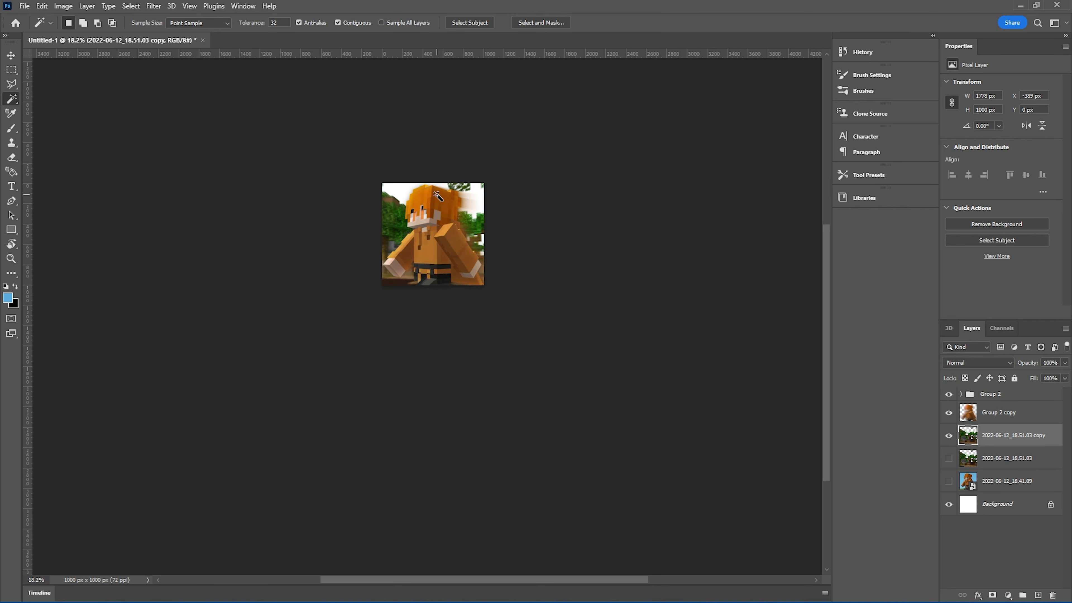
{"action": "scroll", "coordinate": [437, 205], "scroll_direction": "up", "scroll_amount": 2}
Apply a Zoom Radial Blur with an amount of 4 to the background copy, comparing it through undo and redo
{"action": "left_click", "coordinate": [153, 5]}
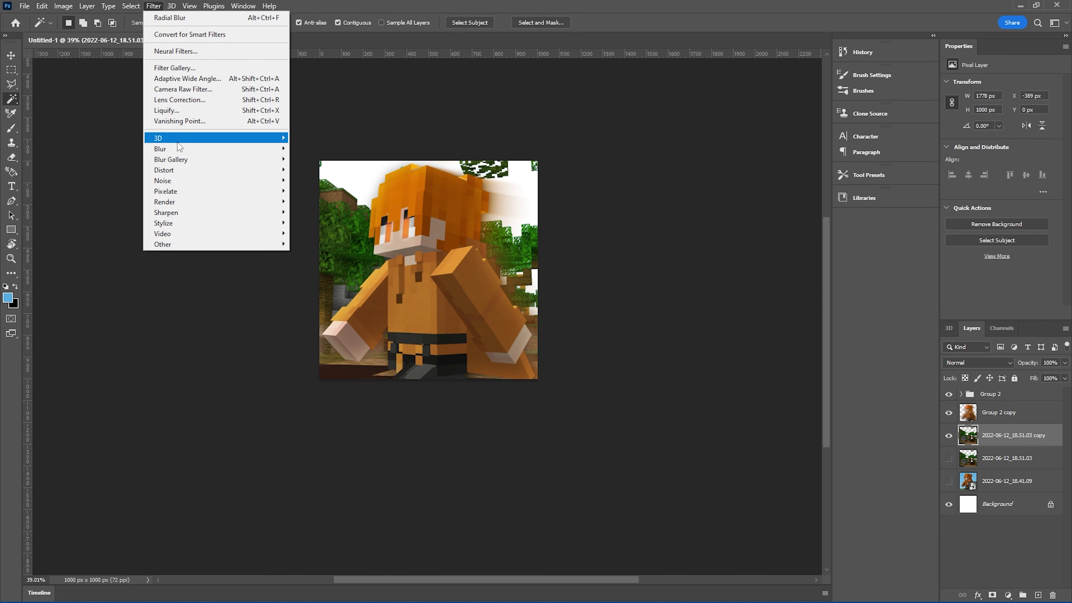
{"action": "mouse_move", "coordinate": [177, 149]}
{"action": "left_click", "coordinate": [315, 222]}
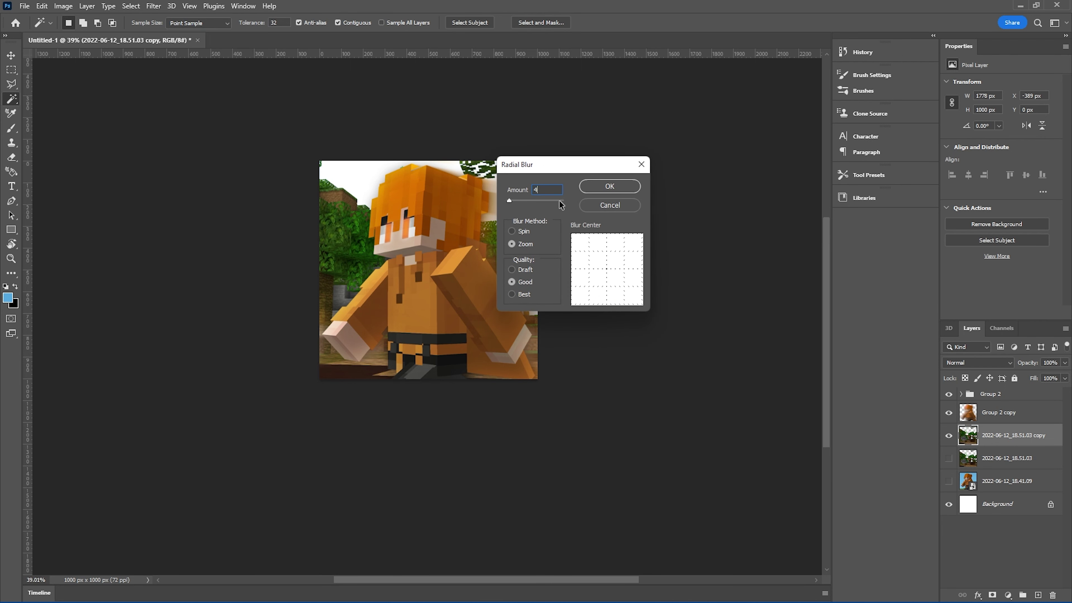
{"action": "key", "text": "Return"}
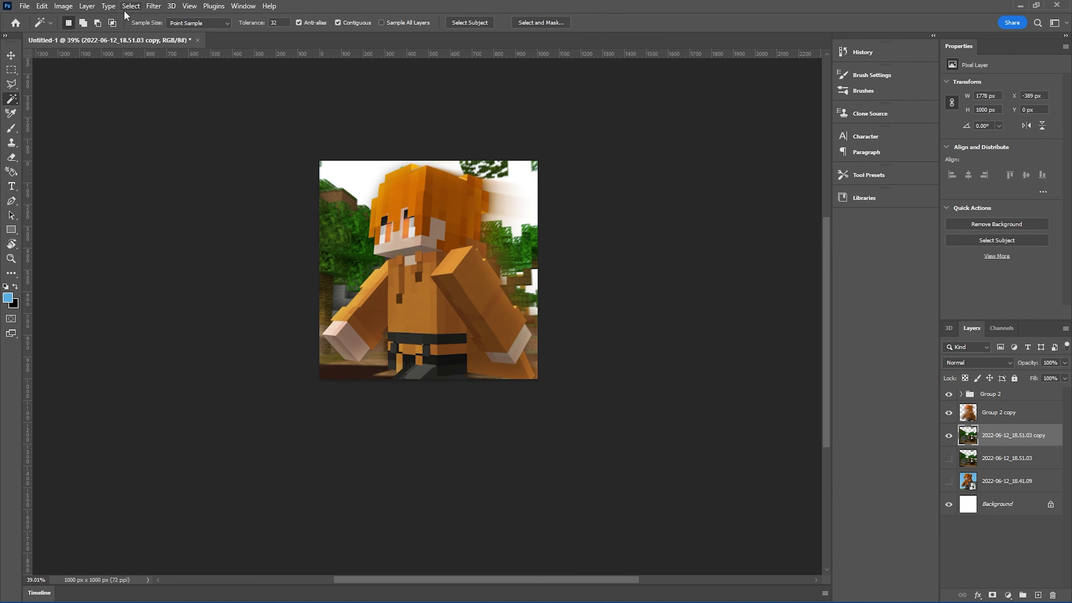
{"action": "key", "text": "ctrl+z"}
{"action": "left_click", "coordinate": [42, 6]}
{"action": "left_click", "coordinate": [52, 28]}
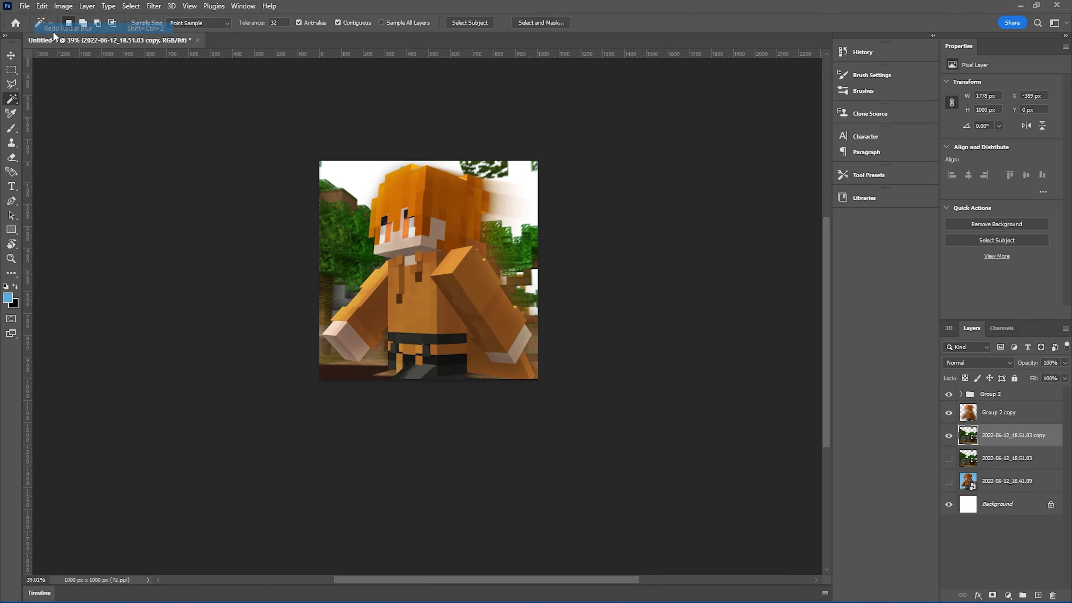
Try another Zoom Radial Blur on the background copy and inspect the picture
{"action": "left_click", "coordinate": [154, 6]}
{"action": "mouse_move", "coordinate": [192, 151]}
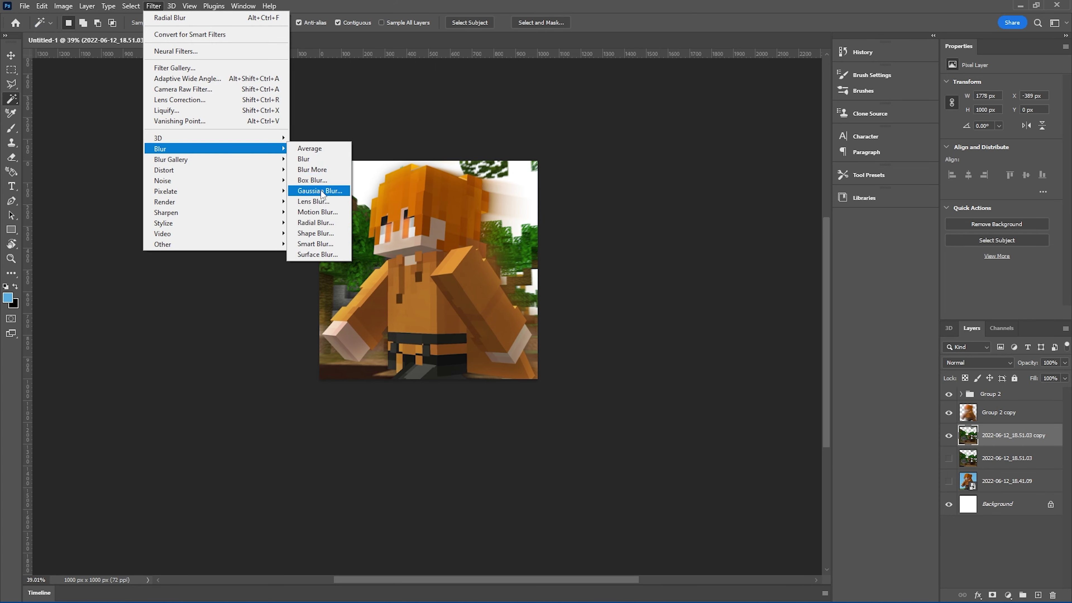
{"action": "left_click", "coordinate": [321, 220]}
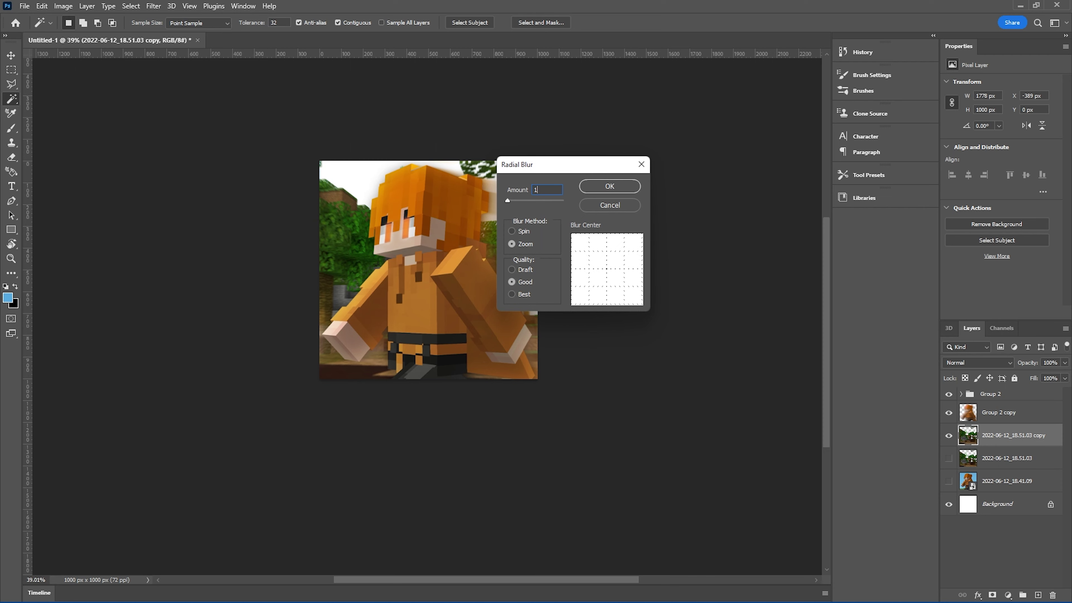
{"action": "key", "text": "Escape"}
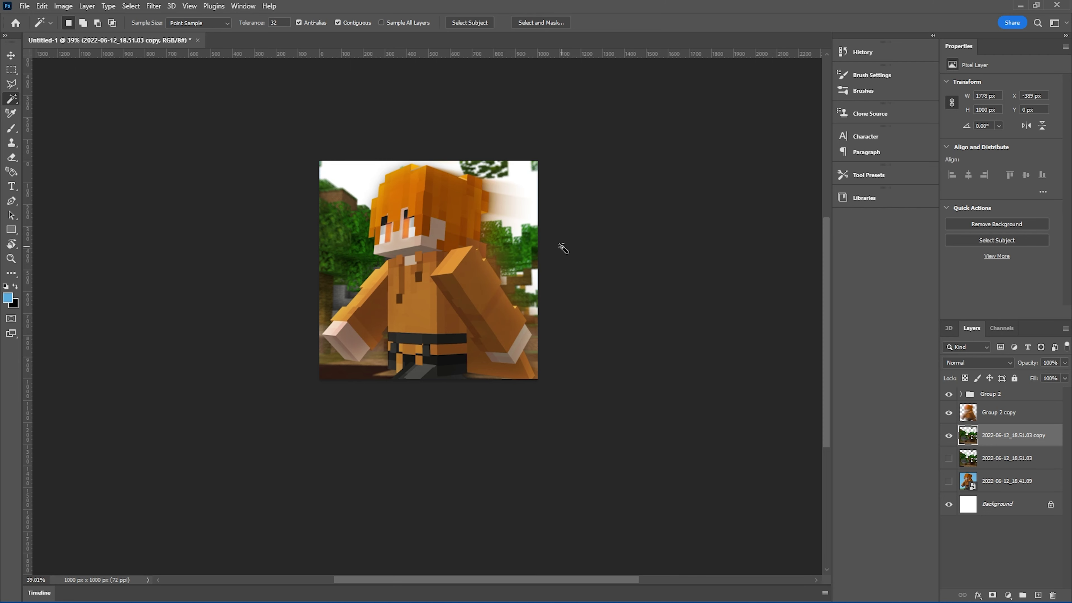
{"action": "scroll", "coordinate": [481, 202], "scroll_direction": "down", "scroll_amount": 3}
{"action": "scroll", "coordinate": [471, 221], "scroll_direction": "up", "scroll_amount": 3}
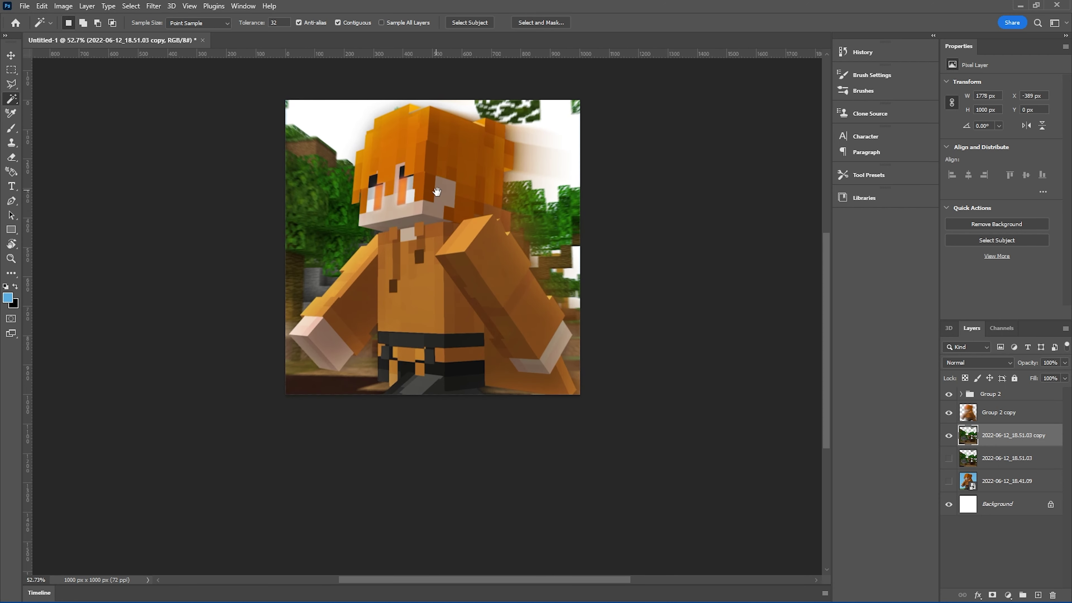
Open GFX Pack.psd, switch to the Move tool, and deselect its active layer
{"action": "key", "text": "ctrl+s"}
{"action": "key", "text": "Escape"}
{"action": "left_click", "coordinate": [12, 23]}
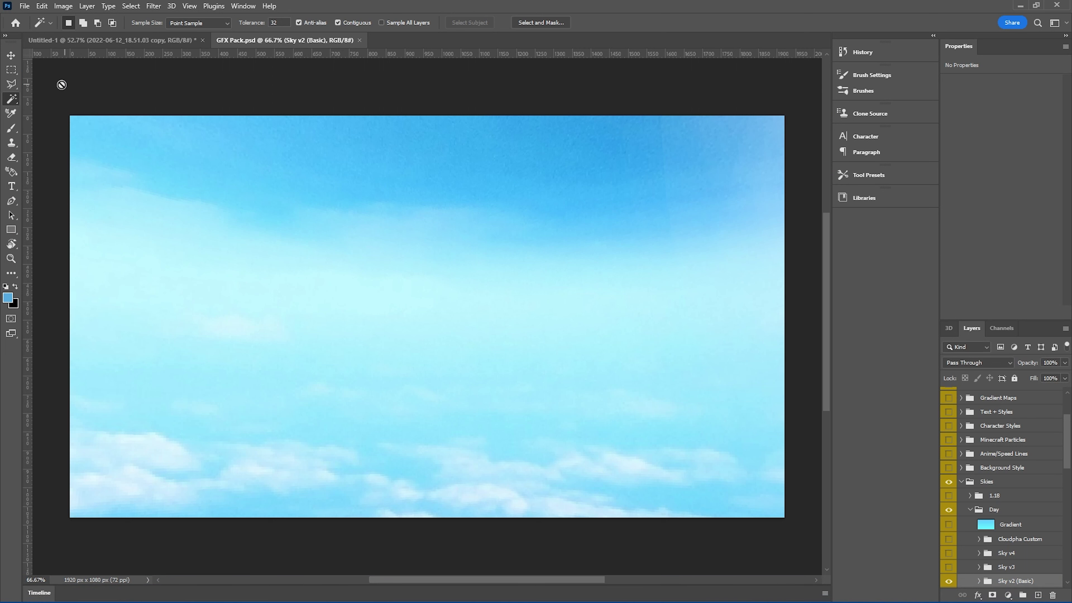
{"action": "left_click", "coordinate": [11, 56]}
{"action": "left_click", "coordinate": [474, 101]}
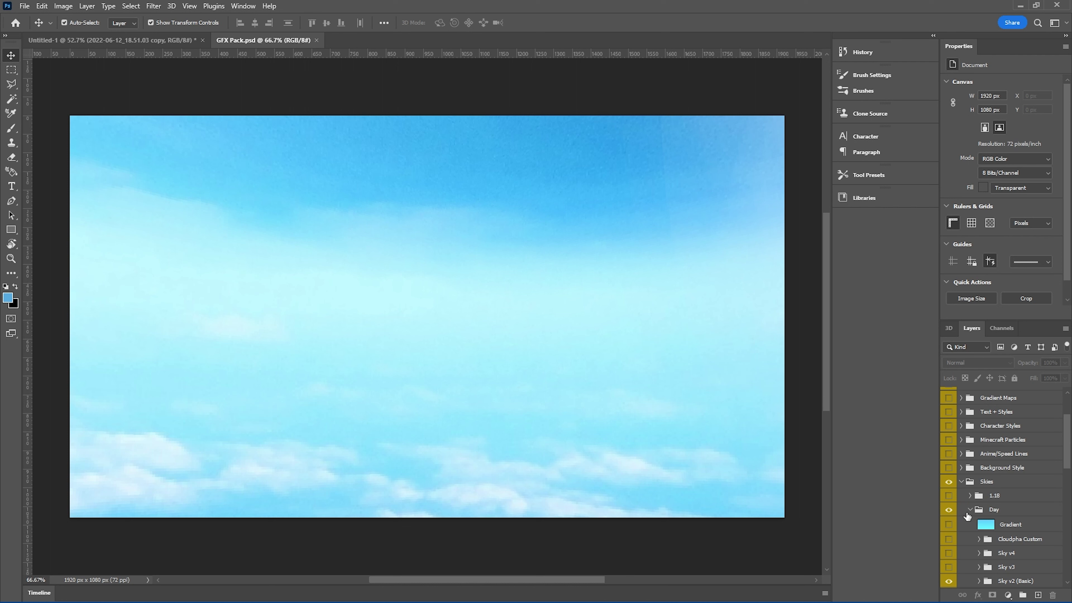
Show the Cloudpha Custom sky group inside the Day skies and select it for copying
{"action": "left_click", "coordinate": [949, 509]}
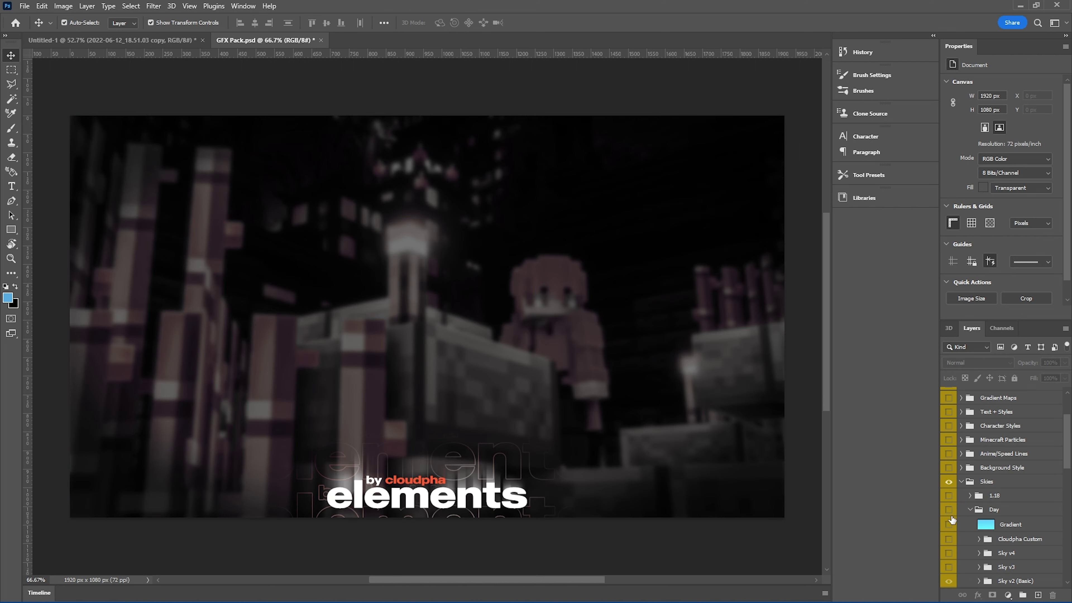
{"action": "left_click", "coordinate": [955, 539]}
{"action": "left_click", "coordinate": [947, 539]}
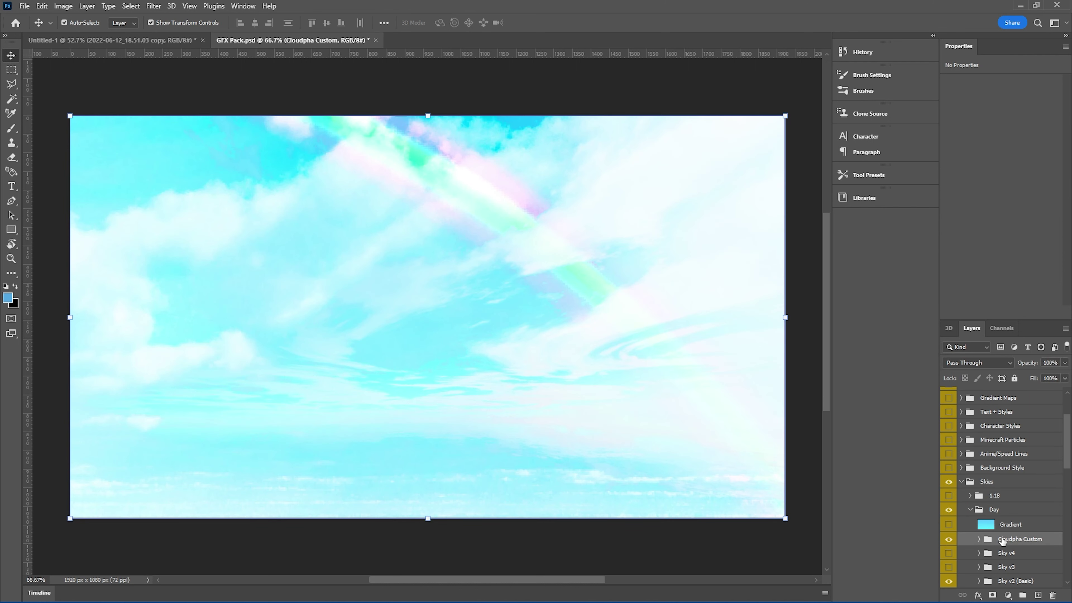
Paste the Cloudpha Custom sky into Untitled-1 directly above the 2022-06-12_18.41.09 layer and shift it leftward behind the character
{"action": "left_click", "coordinate": [122, 40]}
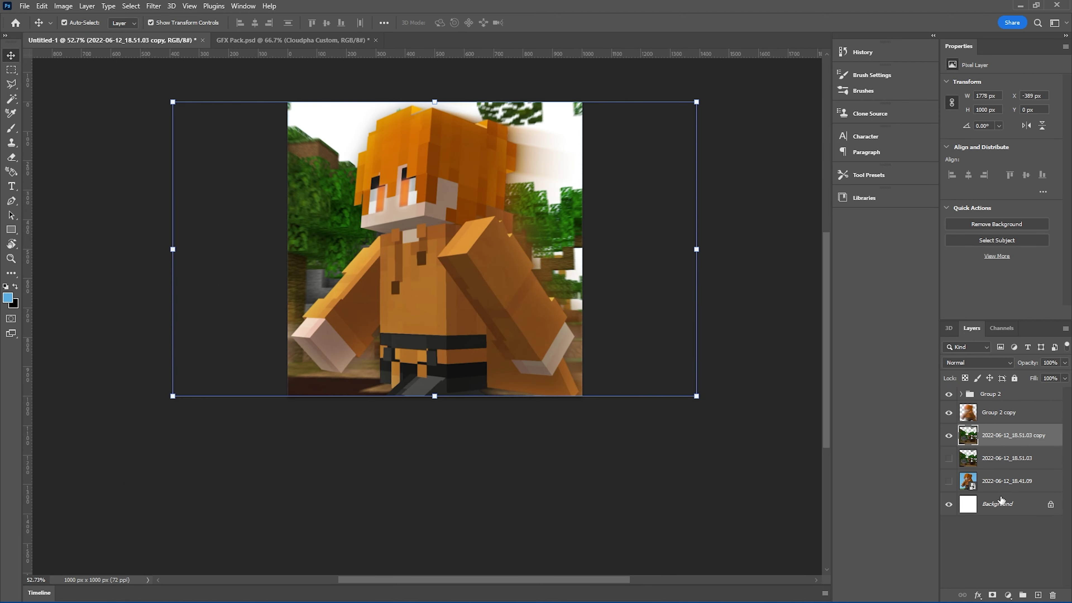
{"action": "left_click", "coordinate": [1004, 485]}
{"action": "key", "text": "ctrl+v"}
{"action": "key", "text": "ctrl+t"}
{"action": "left_click_drag", "start_coordinate": [708, 305], "coordinate": [550, 286]}
{"action": "key", "text": "Return"}
{"action": "scroll", "coordinate": [464, 256], "scroll_direction": "down", "scroll_amount": 5}
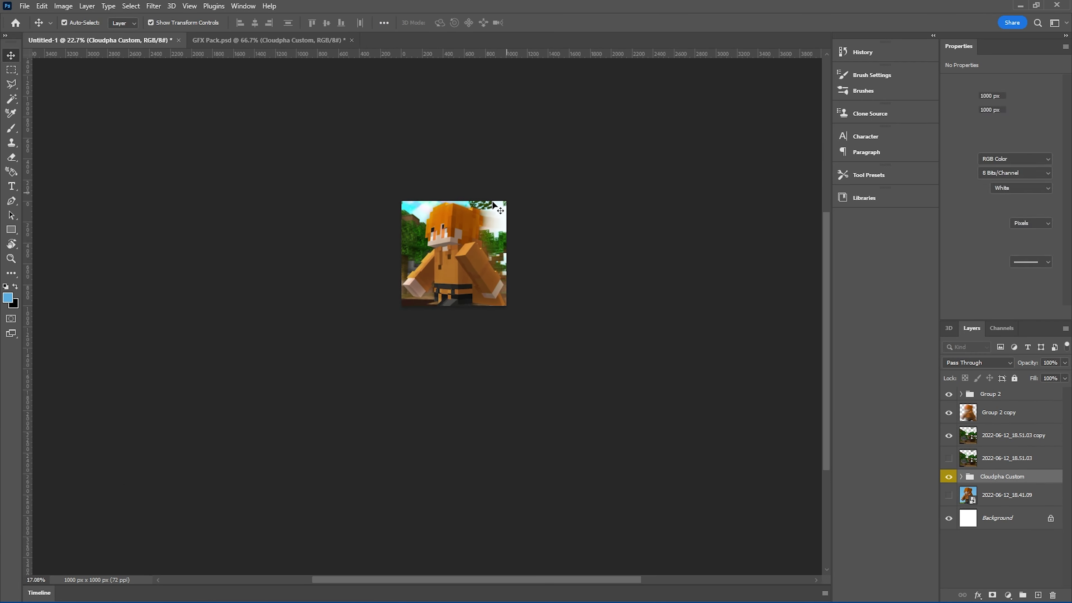
{"action": "scroll", "coordinate": [470, 248], "scroll_direction": "up", "scroll_amount": 5}
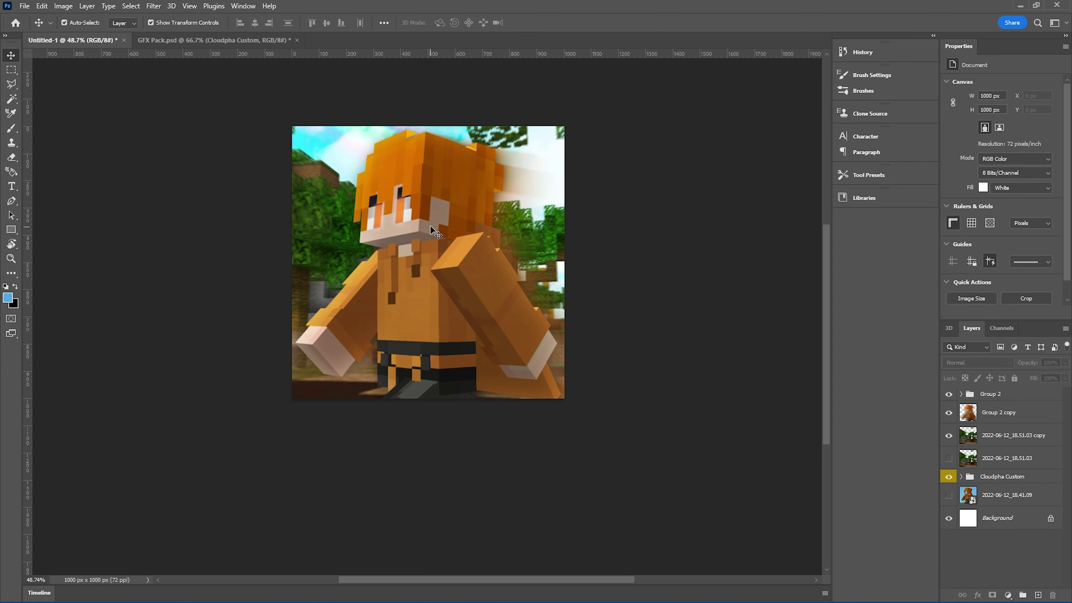
Add a new empty layer above Group 2
{"action": "left_click", "coordinate": [333, 180]}
{"action": "left_click", "coordinate": [961, 395]}
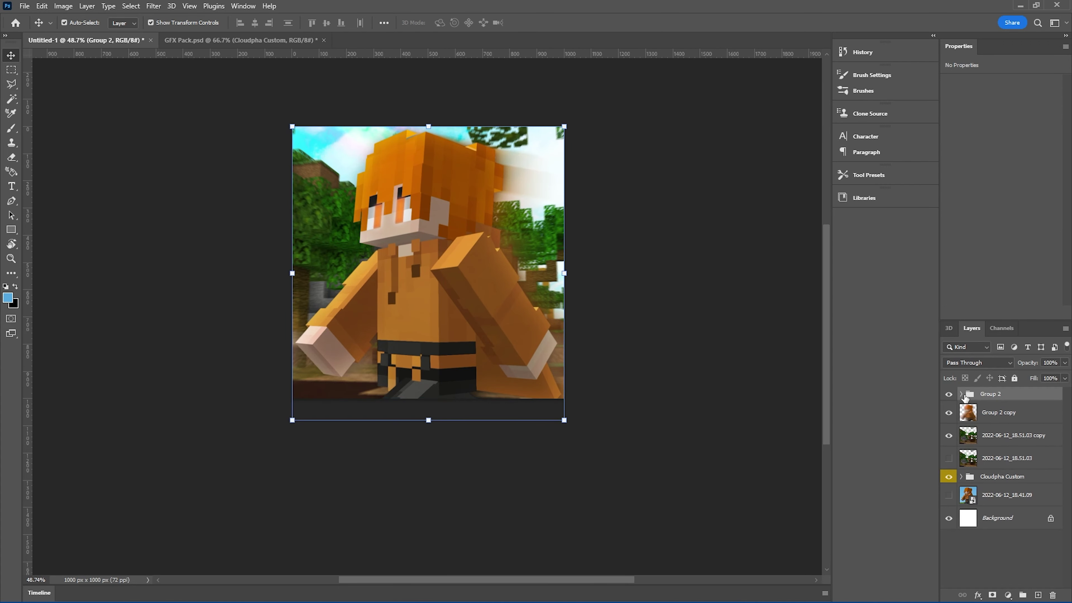
{"action": "left_click", "coordinate": [1037, 595]}
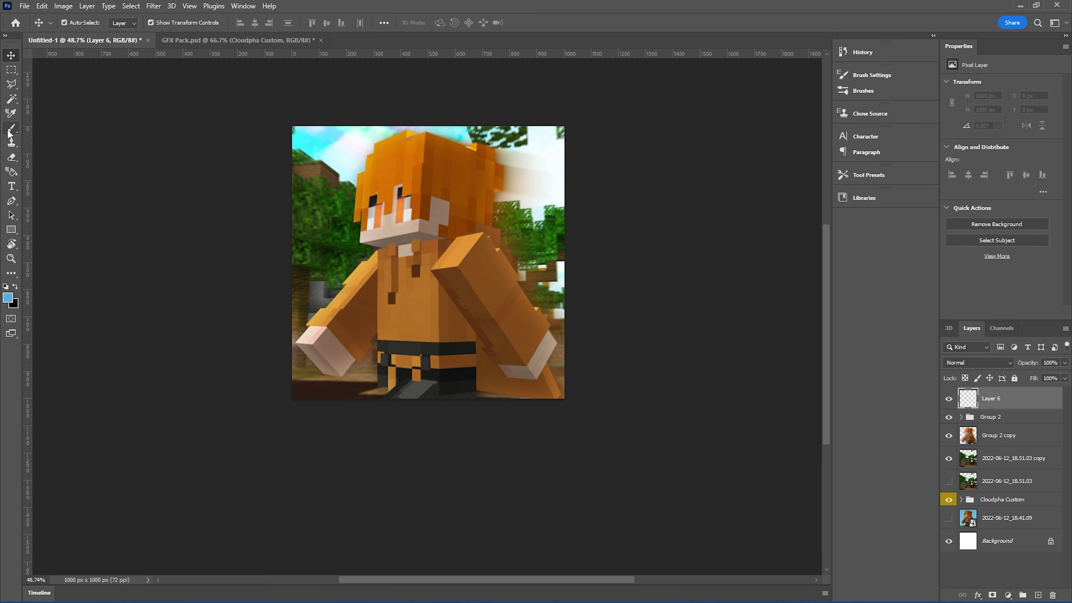
Paint a soft white haze on Layer 6 around the picture's edges with a very large brush of about 1480 px
{"action": "left_click", "coordinate": [7, 297]}
{"action": "key", "text": "Return"}
{"action": "key", "text": "b"}
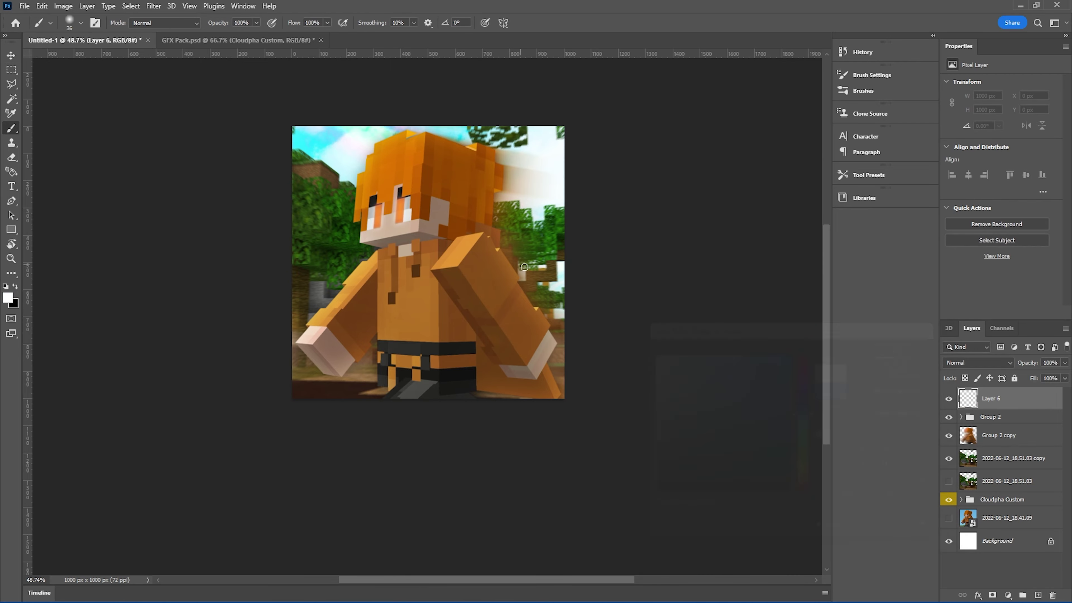
{"action": "mouse_move", "coordinate": [492, 264]}
{"action": "left_mouse_down"}
{"action": "mouse_move", "coordinate": [657, 233]}
{"action": "mouse_move", "coordinate": [608, 241]}
{"action": "left_mouse_up"}
{"action": "scroll", "coordinate": [608, 241], "scroll_direction": "down", "scroll_amount": 5}
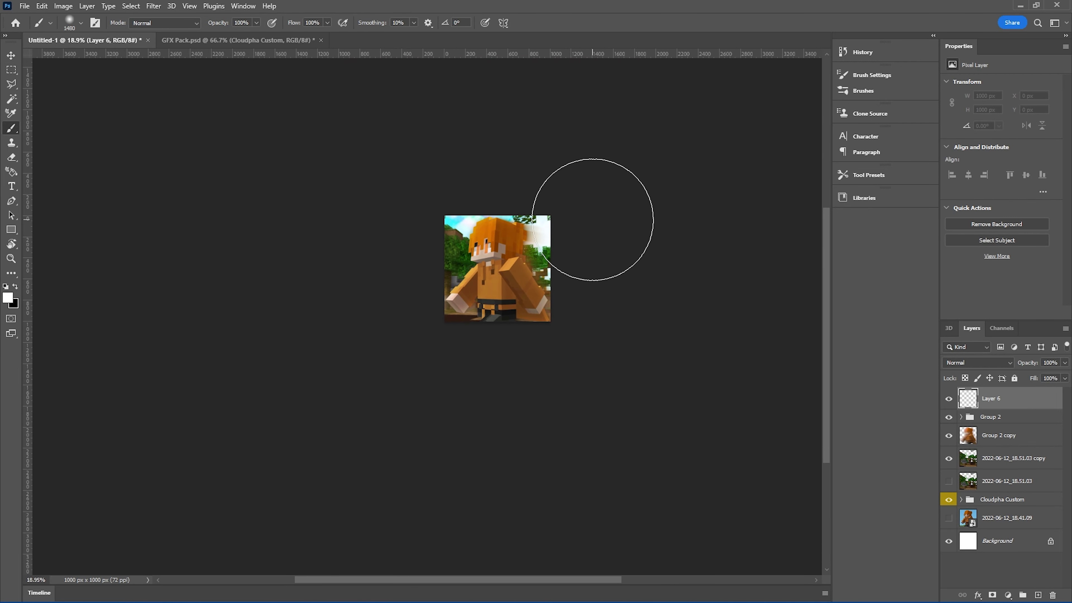
{"action": "mouse_move", "coordinate": [397, 312]}
{"action": "left_mouse_down"}
{"action": "mouse_move", "coordinate": [473, 369]}
{"action": "mouse_move", "coordinate": [530, 371]}
{"action": "mouse_move", "coordinate": [592, 355]}
{"action": "mouse_move", "coordinate": [612, 295]}
{"action": "mouse_move", "coordinate": [620, 227]}
{"action": "mouse_move", "coordinate": [443, 150]}
{"action": "left_mouse_up"}
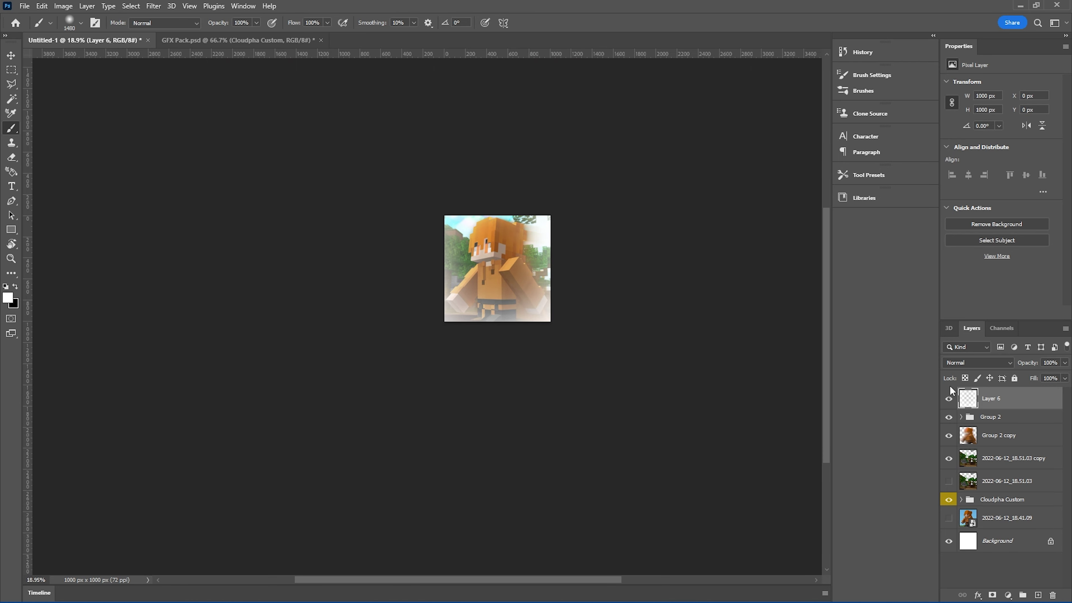
Try several blending modes on Layer 6 and settle on Overlay
{"action": "left_click", "coordinate": [970, 363]}
{"action": "left_click", "coordinate": [969, 463]}
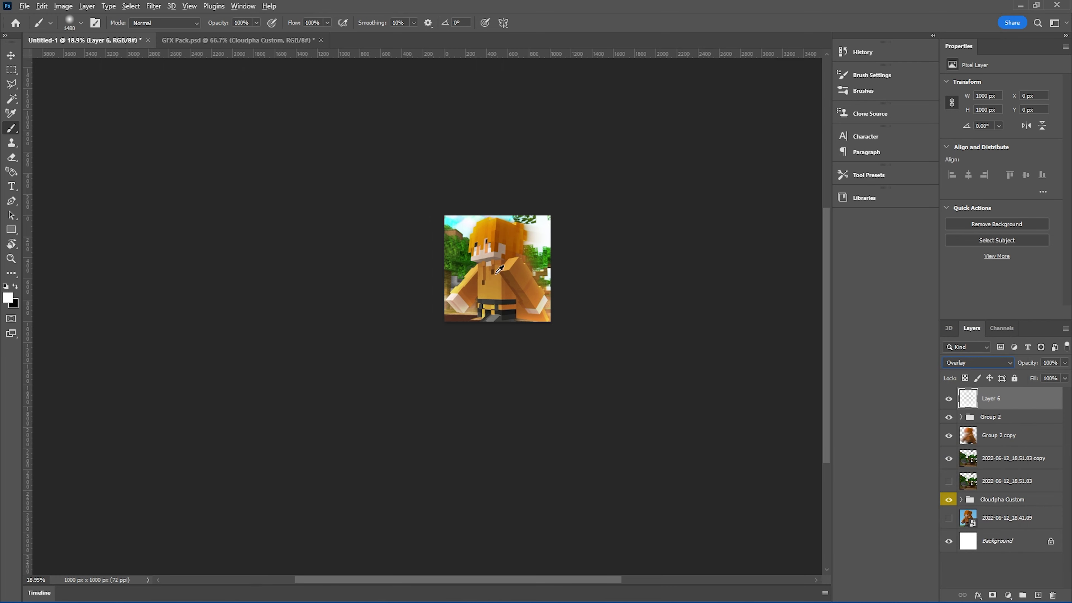
{"action": "left_click", "coordinate": [986, 362]}
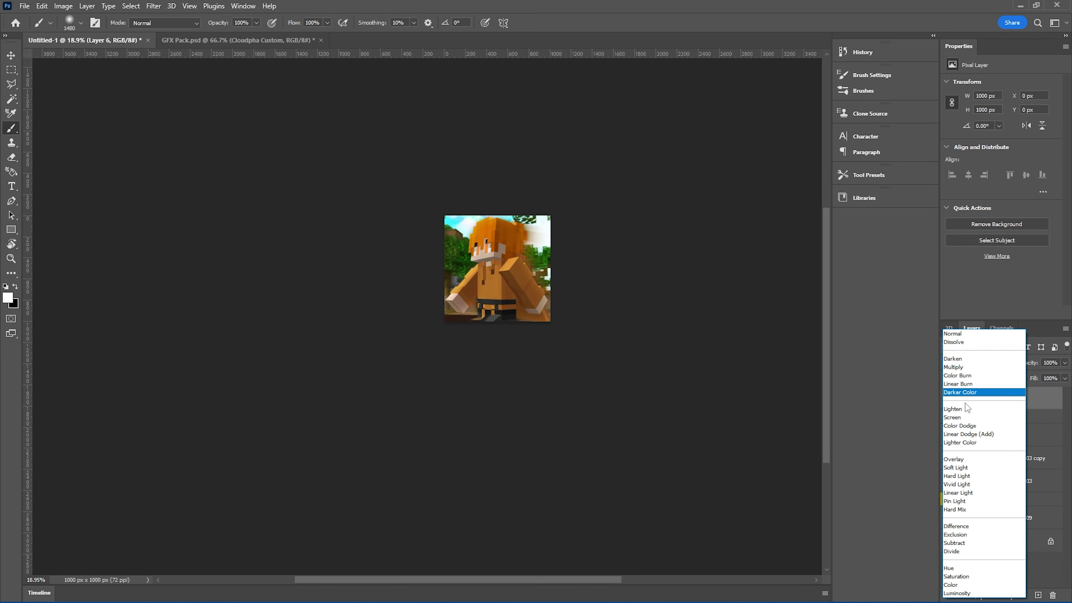
{"action": "left_click", "coordinate": [615, 300]}
{"action": "left_click", "coordinate": [12, 57]}
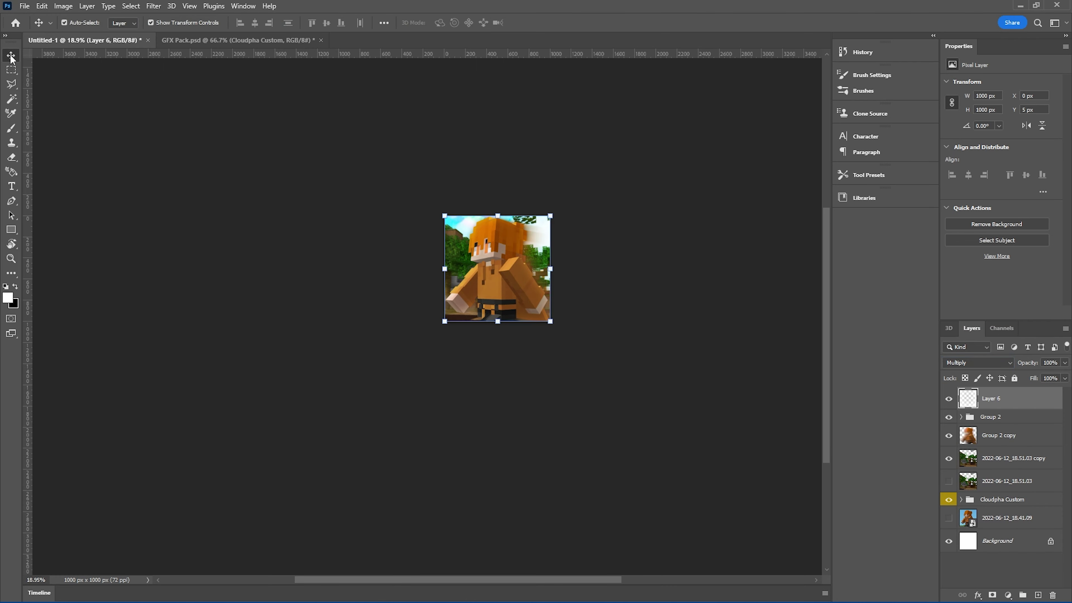
{"action": "left_click", "coordinate": [966, 363]}
{"action": "left_click", "coordinate": [964, 366]}
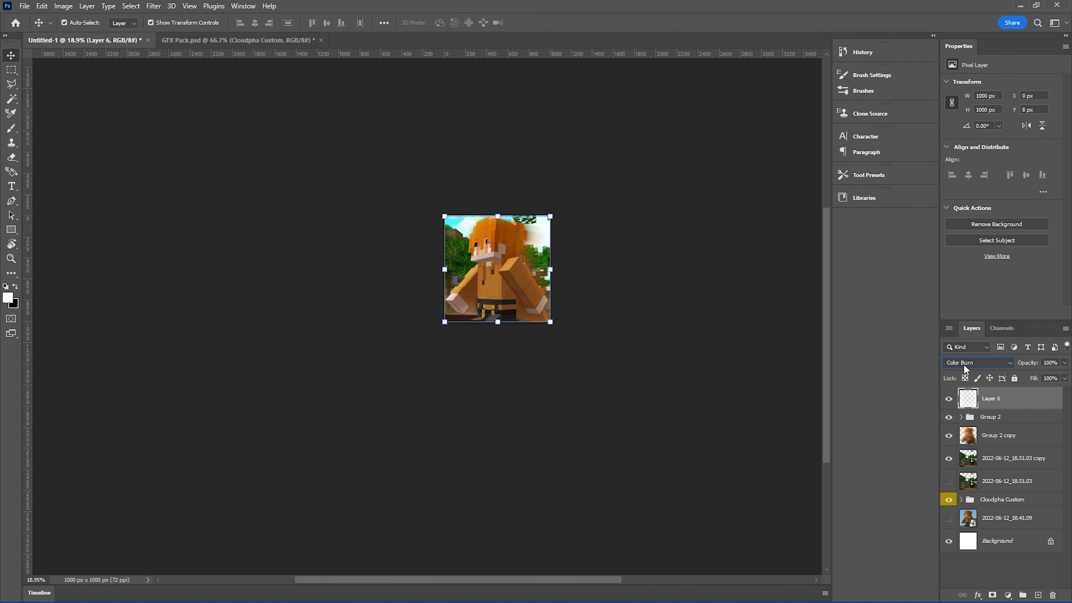
{"action": "scroll", "coordinate": [963, 363], "scroll_direction": "down", "scroll_amount": 3}
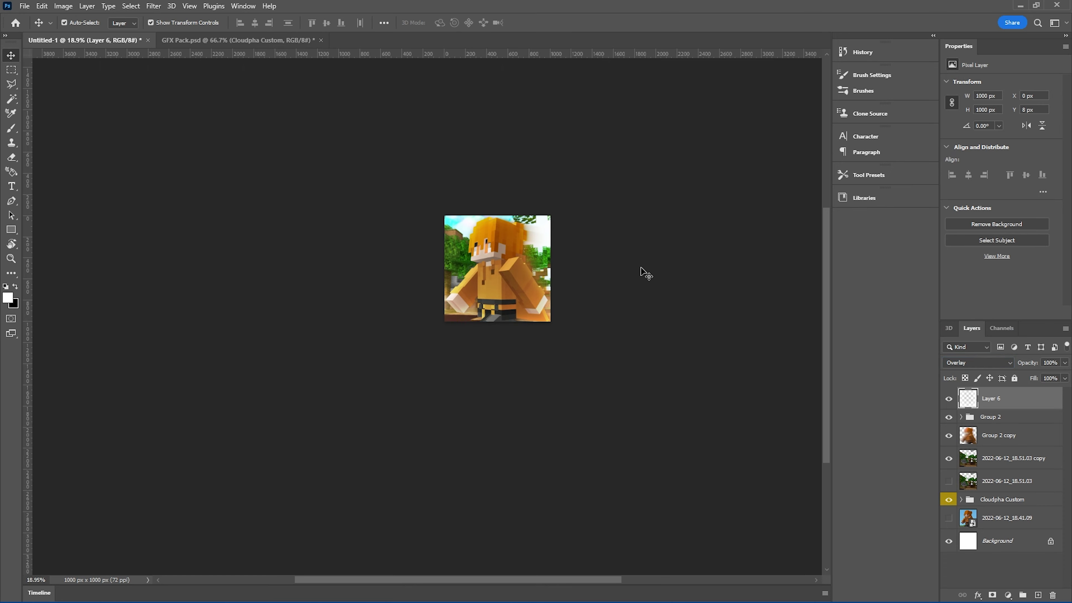
Enlarge Layer 6 evenly about the canvas centre to 1116 × 1116 px and lower its opacity to 59%
{"action": "scroll", "coordinate": [513, 270], "scroll_direction": "up", "scroll_amount": 5}
{"action": "key", "text": "ctrl+t"}
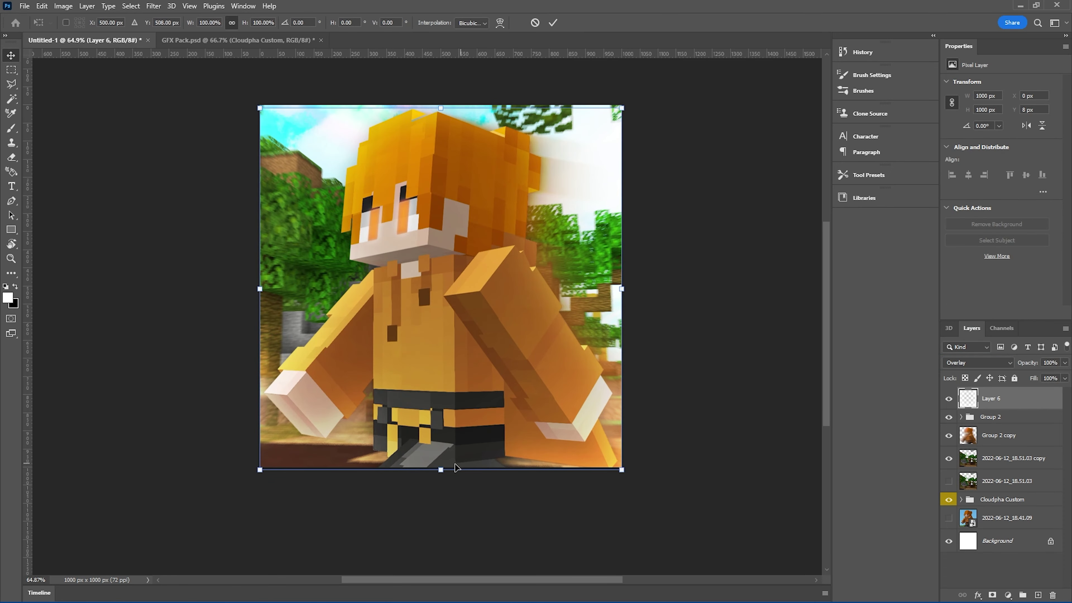
{"action": "left_click_drag", "start_coordinate": [440, 469], "coordinate": [462, 443]}
{"action": "key", "text": "Return"}
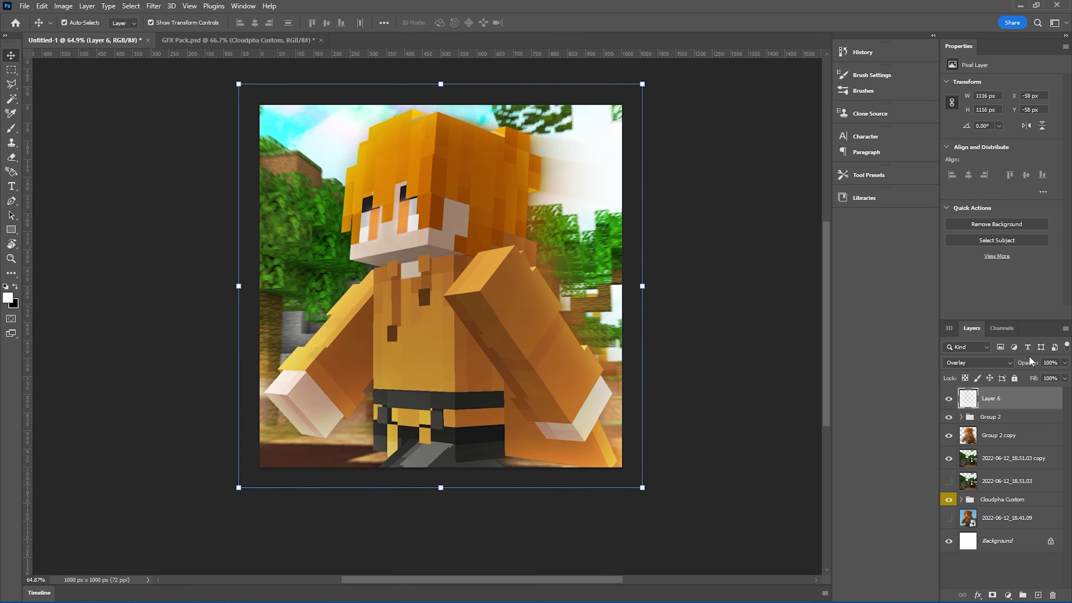
{"action": "left_click", "coordinate": [1065, 363]}
{"action": "left_click_drag", "start_coordinate": [1064, 375], "coordinate": [1039, 377]}
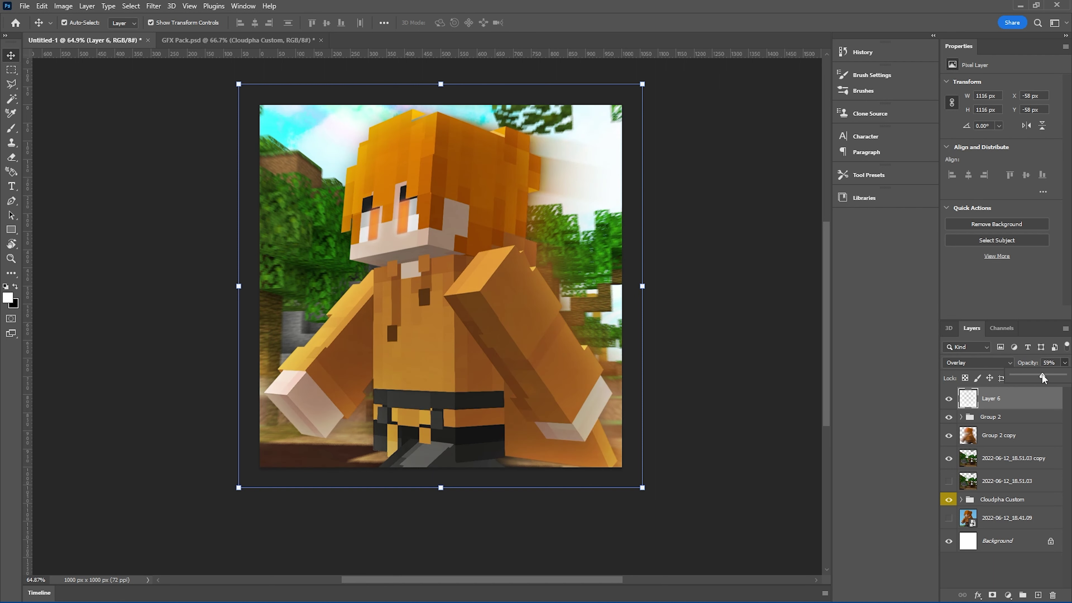
{"action": "left_click", "coordinate": [764, 309]}
Add a layer mask to Layer 6 and fade the glow along the picture's lower edge with a black brush at 51% opacity
{"action": "scroll", "coordinate": [463, 287], "scroll_direction": "down", "scroll_amount": 5}
{"action": "scroll", "coordinate": [463, 287], "scroll_direction": "up", "scroll_amount": 1}
{"action": "scroll", "coordinate": [464, 286], "scroll_direction": "up", "scroll_amount": 3}
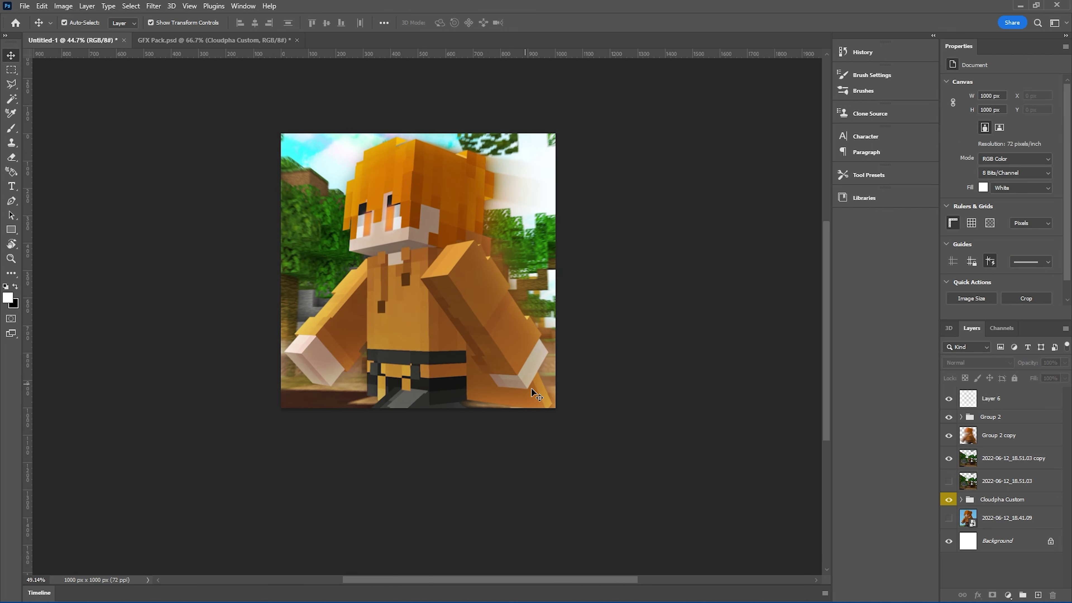
{"action": "left_click", "coordinate": [1012, 398]}
{"action": "left_click", "coordinate": [993, 595]}
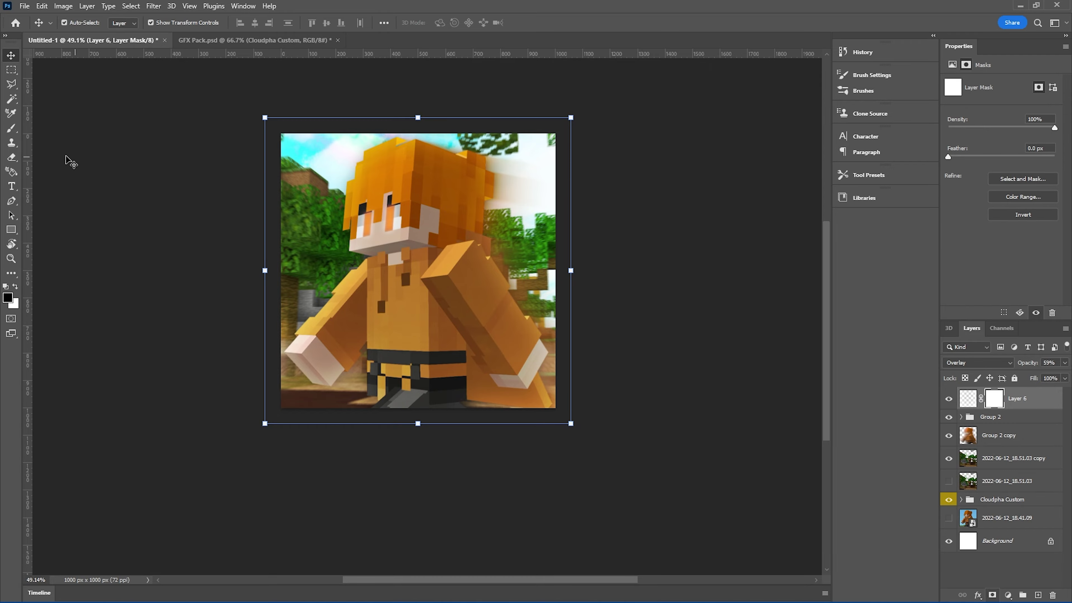
{"action": "key", "text": "b"}
{"action": "key", "text": "x"}
{"action": "left_click_drag", "start_coordinate": [317, 387], "coordinate": [359, 397]}
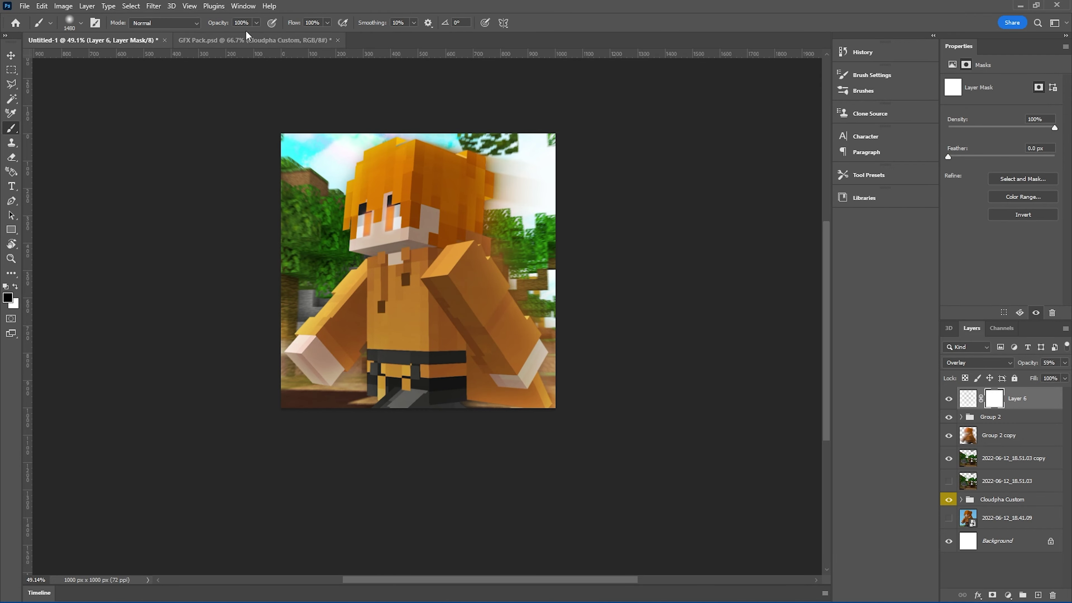
{"action": "left_click_drag", "start_coordinate": [256, 23], "coordinate": [233, 37]}
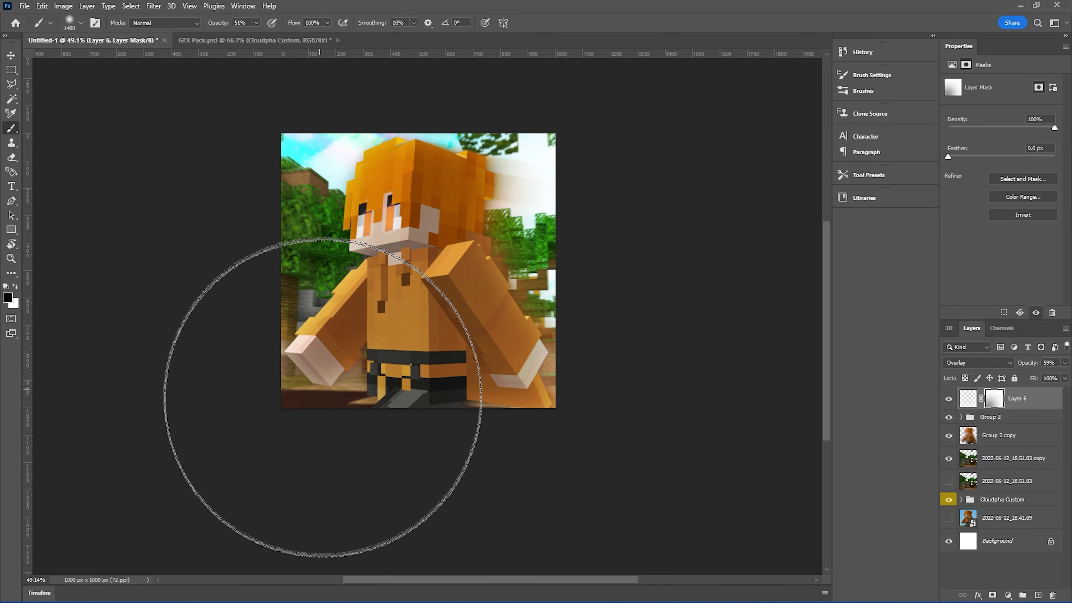
{"action": "mouse_move", "coordinate": [323, 390]}
{"action": "left_mouse_down"}
{"action": "mouse_move", "coordinate": [550, 454]}
{"action": "mouse_move", "coordinate": [612, 396]}
{"action": "left_mouse_up"}
{"action": "key", "text": "ctrl+minus"}
{"action": "key", "text": "ctrl+minus"}
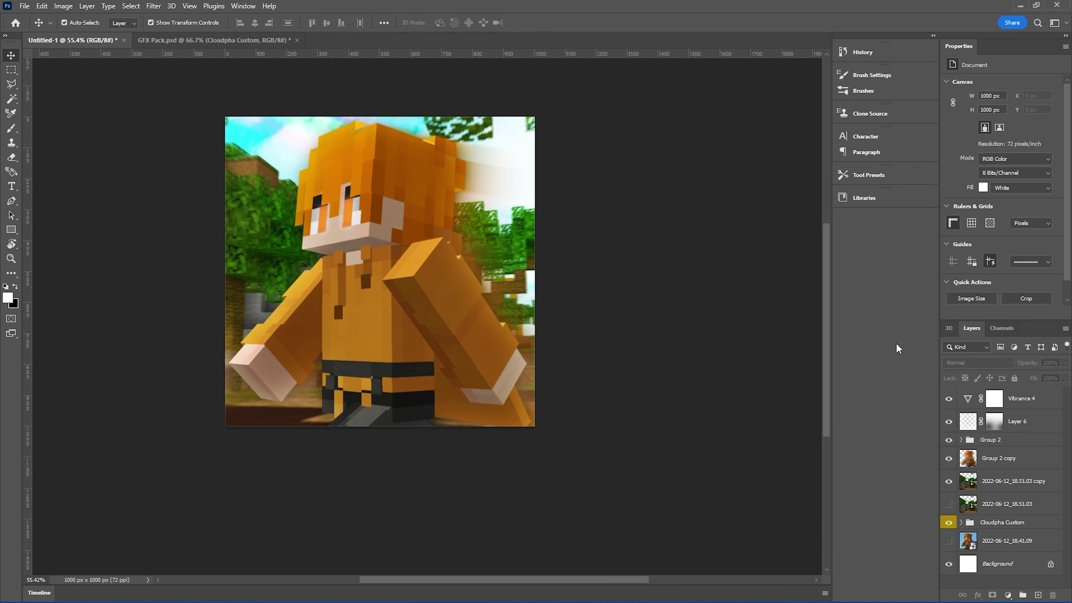
Duplicate the Vibrance 4 adjustment, clip the copy to the 2022-06-12_18.51.03 copy layer, and raise its saturation
{"action": "left_click", "coordinate": [993, 398]}
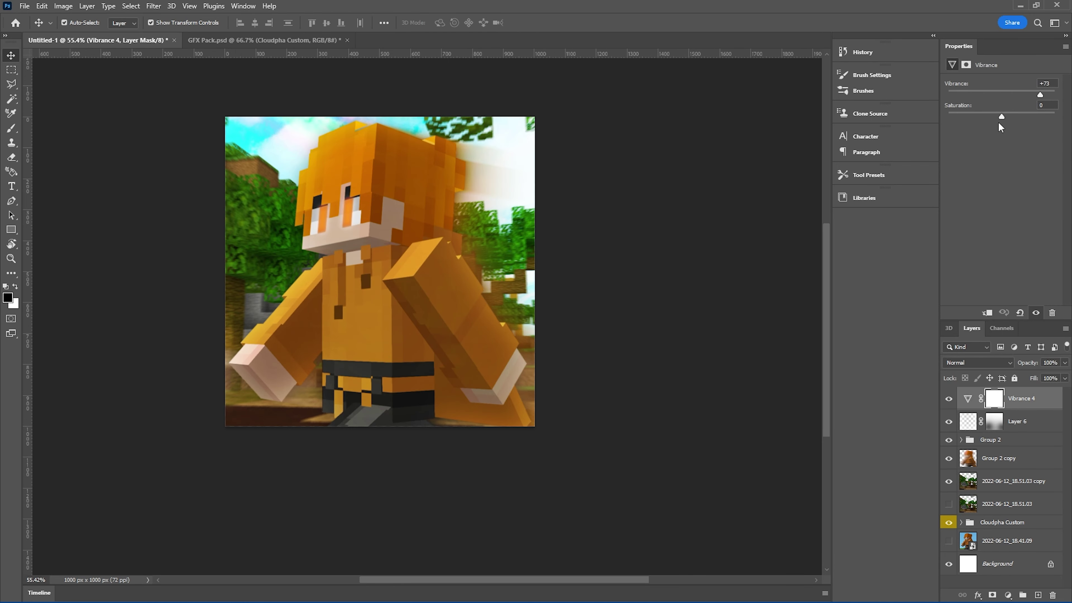
{"action": "mouse_move", "coordinate": [1000, 116]}
{"action": "left_mouse_down"}
{"action": "mouse_move", "coordinate": [1036, 116]}
{"action": "mouse_move", "coordinate": [1003, 121]}
{"action": "left_mouse_up"}
{"action": "left_click_drag", "start_coordinate": [978, 401], "coordinate": [977, 487]}
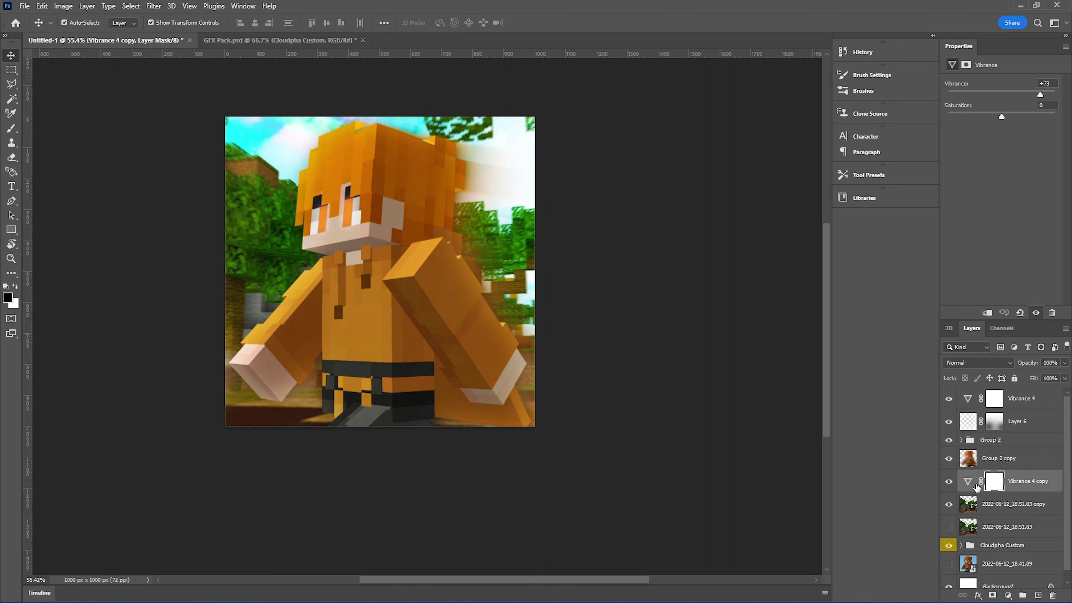
{"action": "left_click", "coordinate": [998, 490], "text": "alt"}
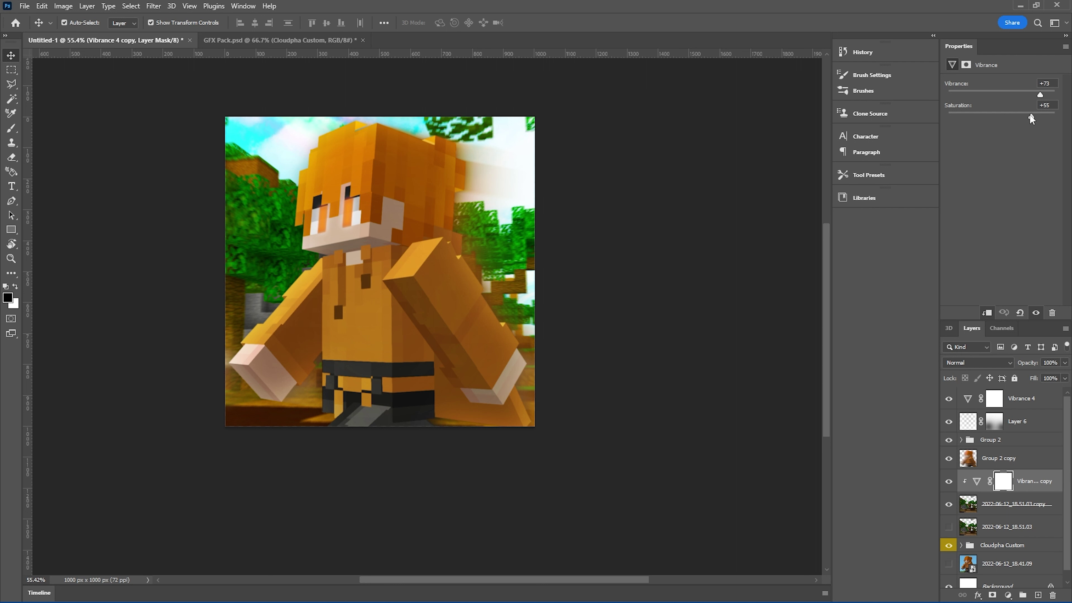
{"action": "left_click_drag", "start_coordinate": [1019, 119], "coordinate": [1021, 118]}
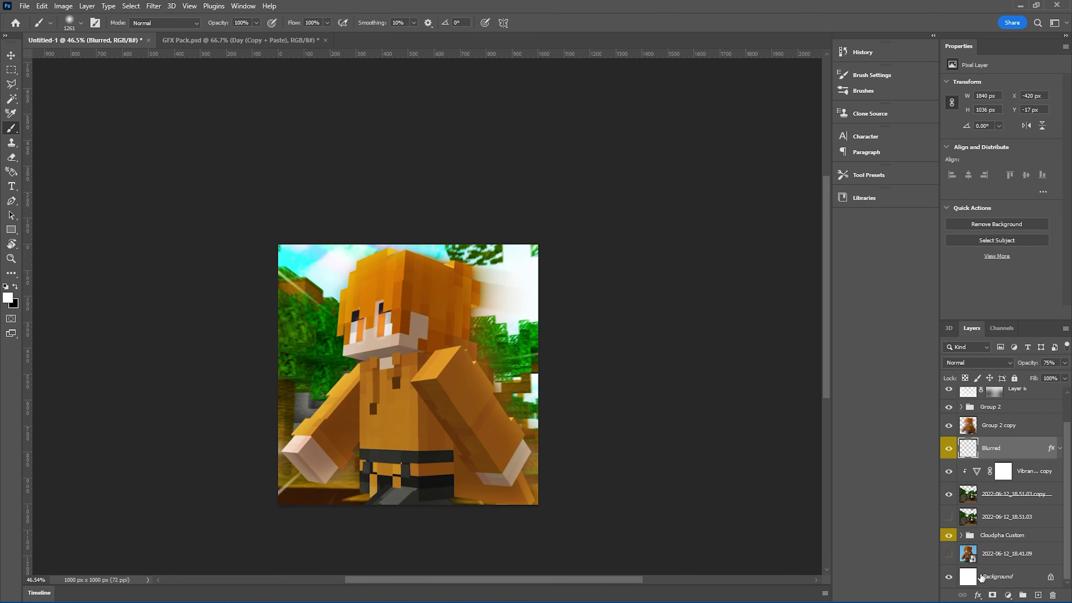
Try the Day (Copy + Paste) sky above the Cloudpha Custom group, shifted leftward so its sun sits behind the character
{"action": "left_click", "coordinate": [1010, 536]}
{"action": "key", "text": "ctrl+v"}
{"action": "key", "text": "ctrl+t"}
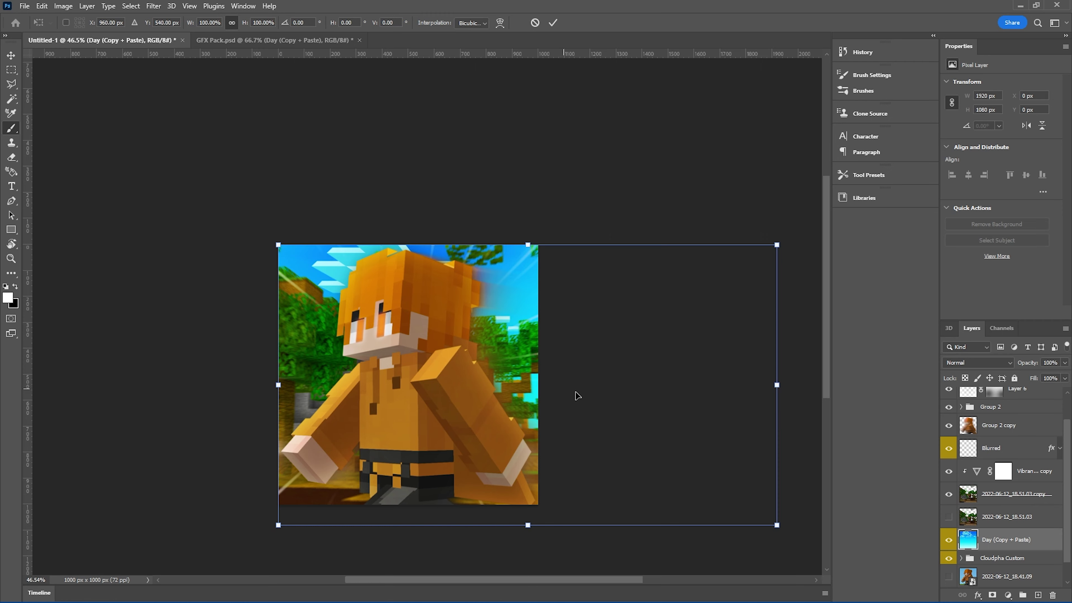
{"action": "left_click_drag", "start_coordinate": [575, 392], "coordinate": [381, 373]}
{"action": "key", "text": "Return"}
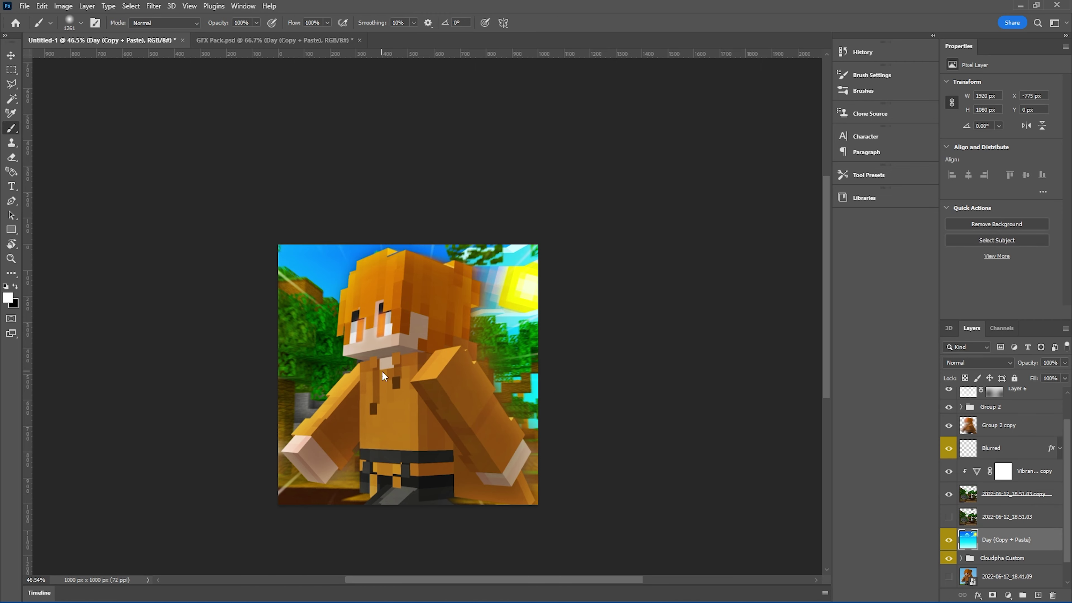
{"action": "scroll", "coordinate": [405, 269], "scroll_direction": "down", "scroll_amount": 3}
{"action": "scroll", "coordinate": [407, 267], "scroll_direction": "up", "scroll_amount": 5}
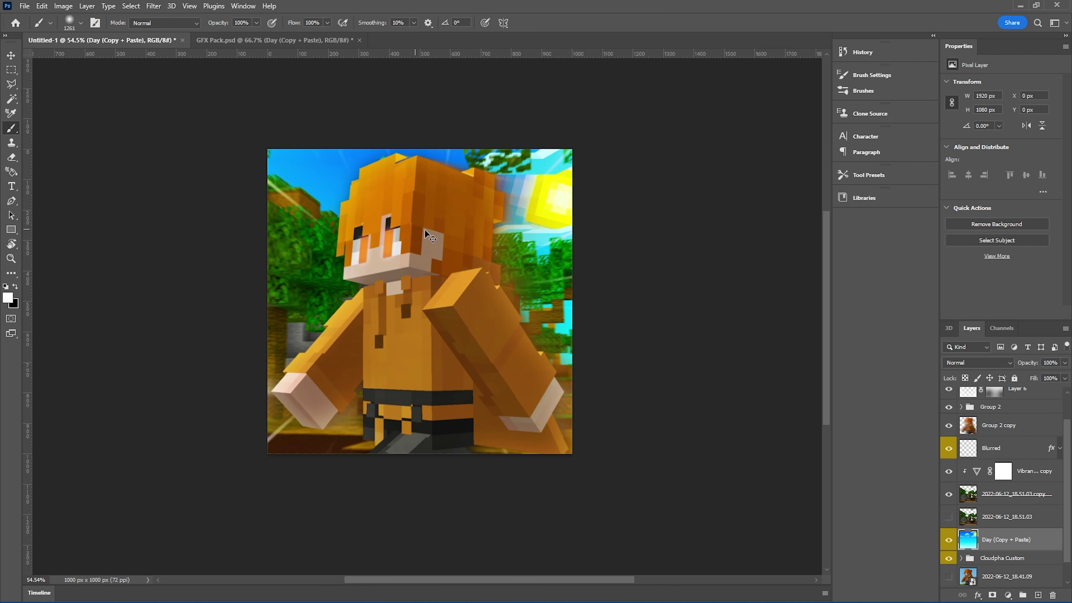
{"action": "key", "text": "ctrl+z"}
{"action": "key", "text": "ctrl+z"}
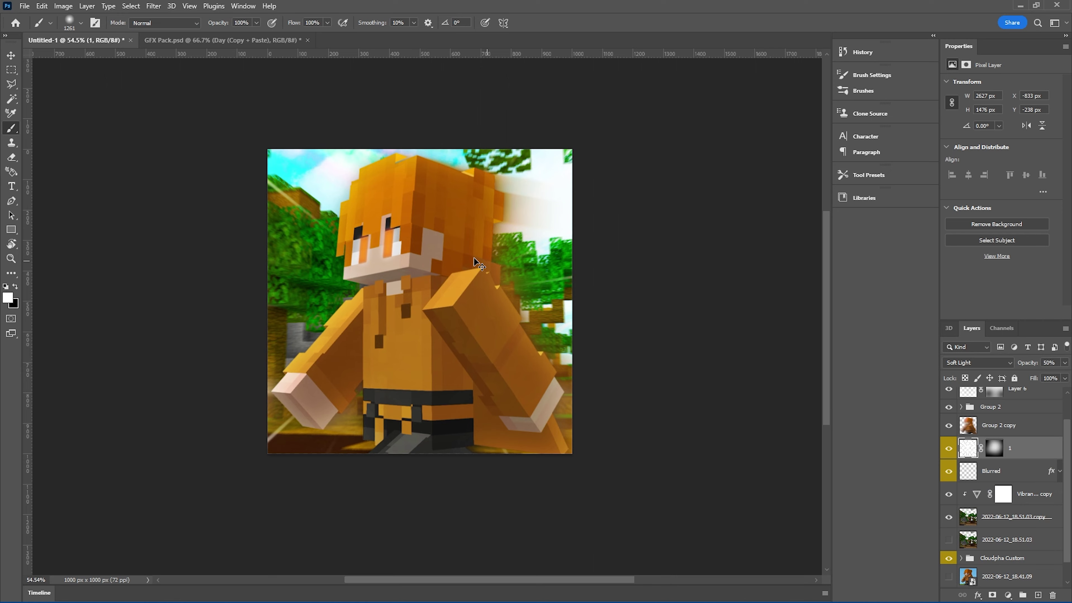
Compare the picture with and without layer 1 and the Blurred layer by toggling their visibility
{"action": "left_click", "coordinate": [949, 448]}
{"action": "scroll", "coordinate": [926, 443], "scroll_direction": "down", "scroll_amount": 3}
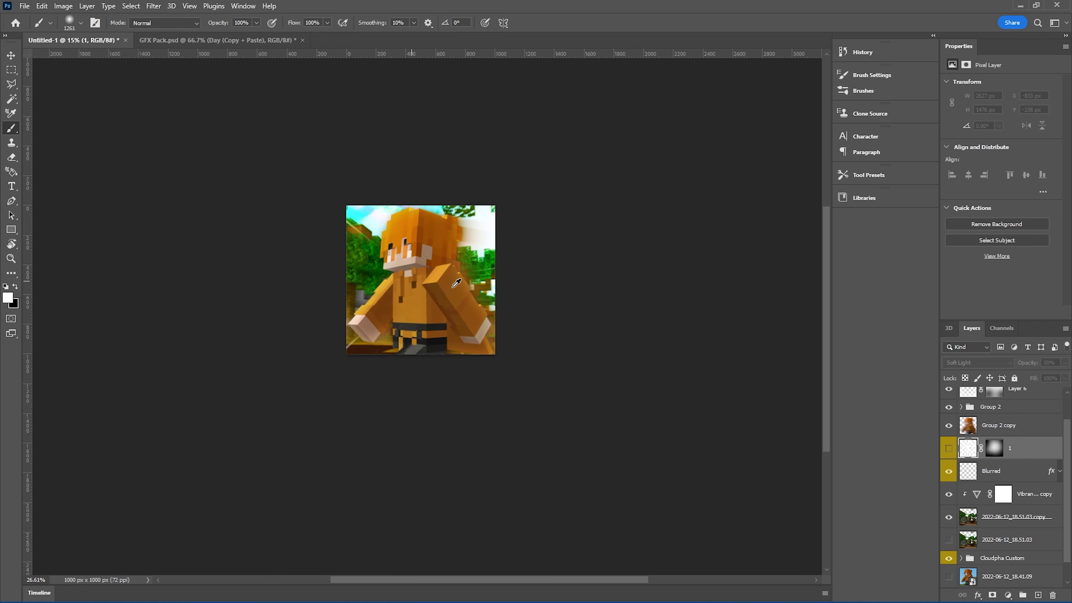
{"action": "scroll", "coordinate": [466, 290], "scroll_direction": "down", "scroll_amount": 2}
{"action": "scroll", "coordinate": [433, 254], "scroll_direction": "up", "scroll_amount": 5}
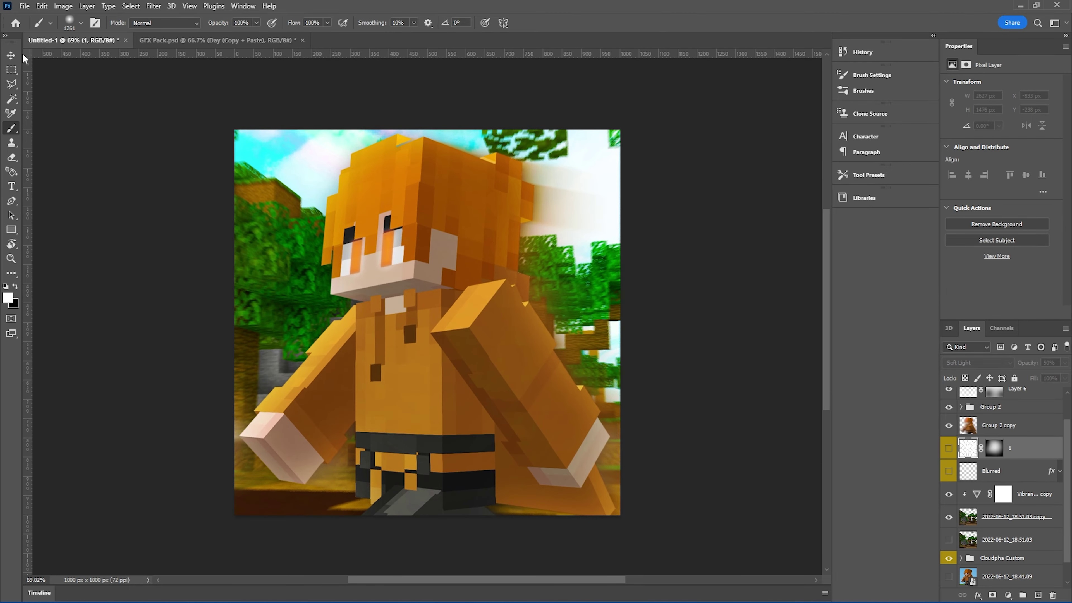
{"action": "left_click", "coordinate": [10, 55]}
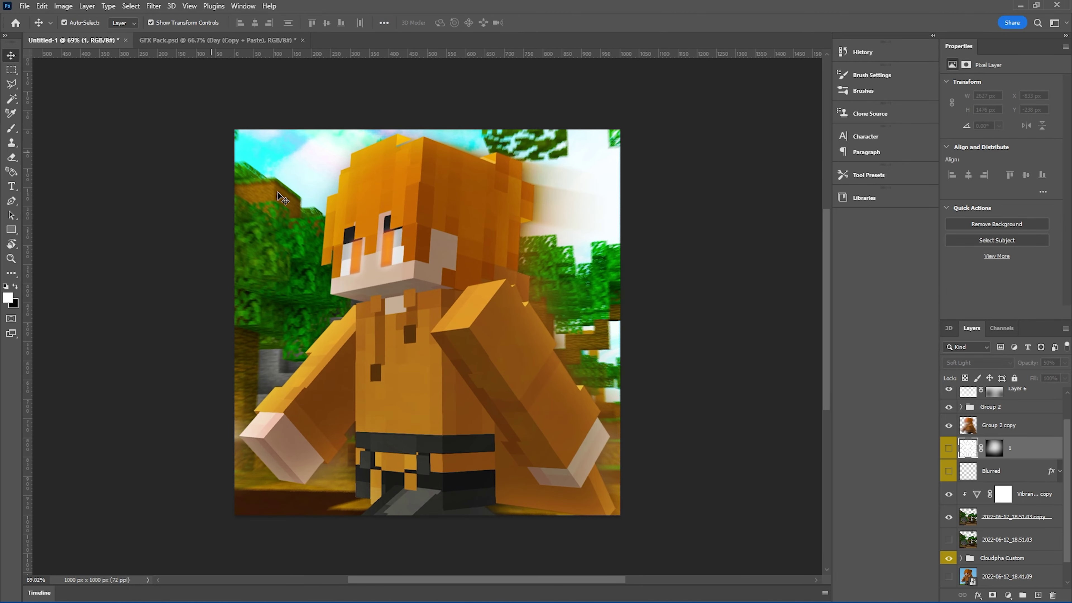
{"action": "left_click", "coordinate": [215, 259]}
{"action": "left_click", "coordinate": [948, 449]}
{"action": "left_click", "coordinate": [947, 471]}
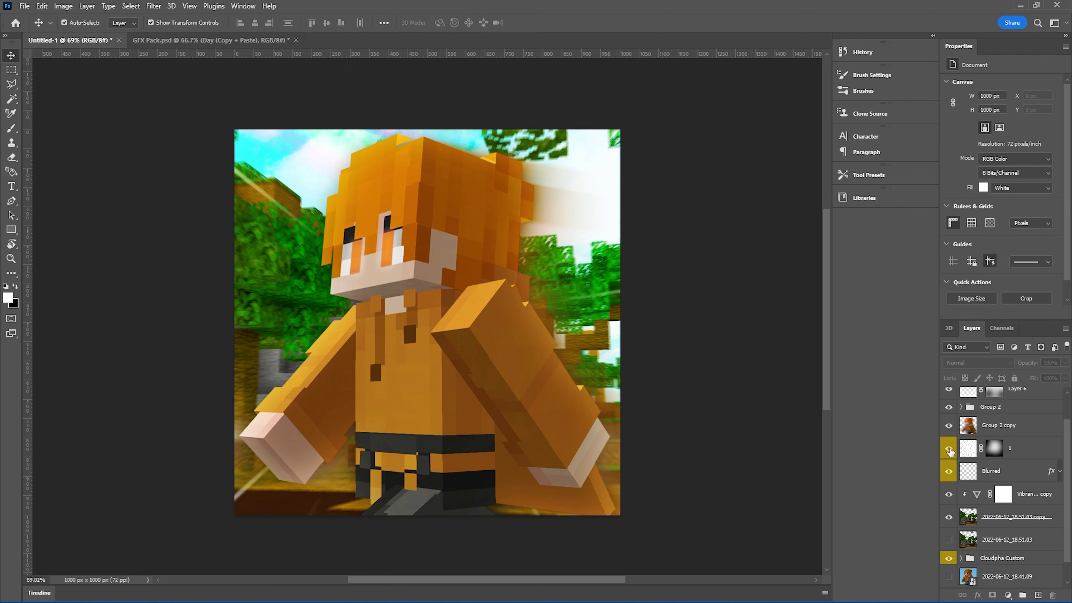
Add a new layer above Vibrance 4 and sample the character's orange hair (#df7d00) as the foreground colour
{"action": "scroll", "coordinate": [1010, 458], "scroll_direction": "up", "scroll_amount": 2}
{"action": "left_click", "coordinate": [1038, 594]}
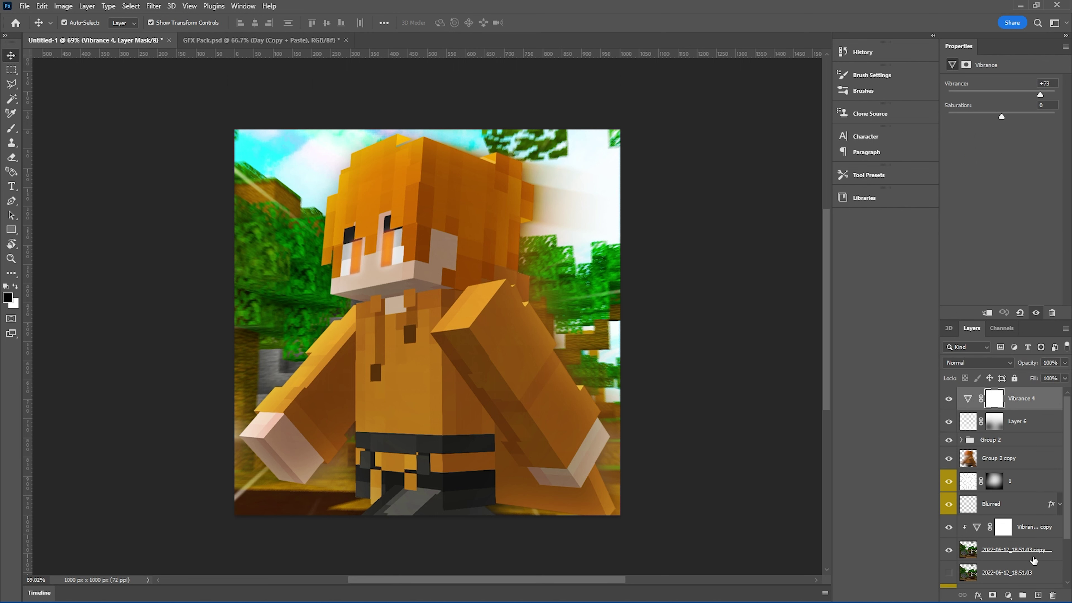
{"action": "left_click", "coordinate": [8, 298]}
{"action": "left_click", "coordinate": [384, 192]}
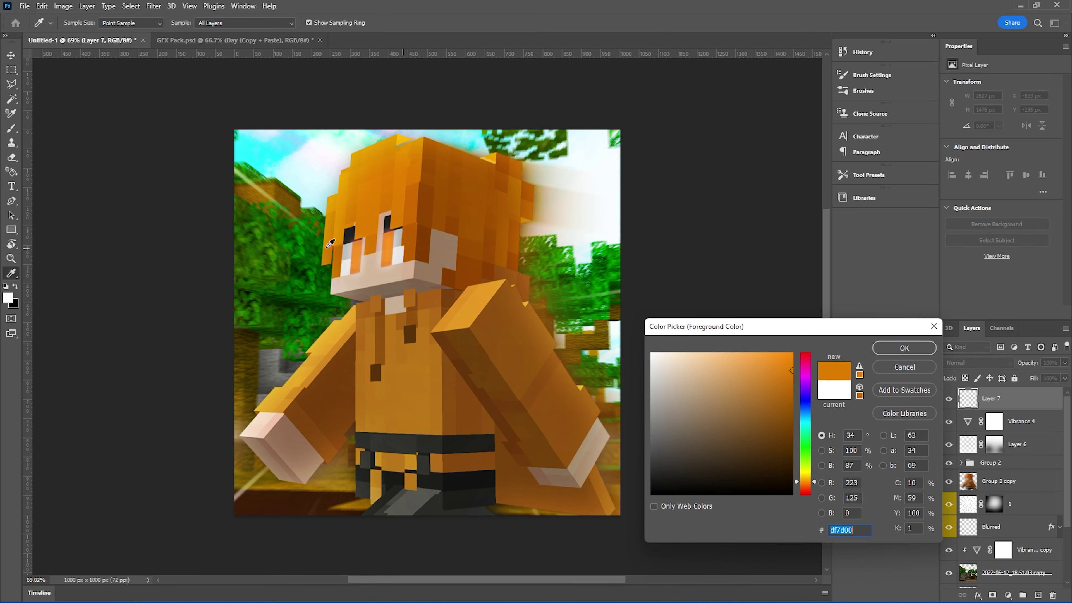
{"action": "key", "text": "Return"}
Paint soft orange around the picture's edges on Layer 7 with a very large brush of about 2031 px
{"action": "left_click", "coordinate": [11, 128]}
{"action": "scroll", "coordinate": [279, 215], "scroll_direction": "down", "scroll_amount": 4, "text": "alt"}
{"action": "right_click", "coordinate": [437, 253]}
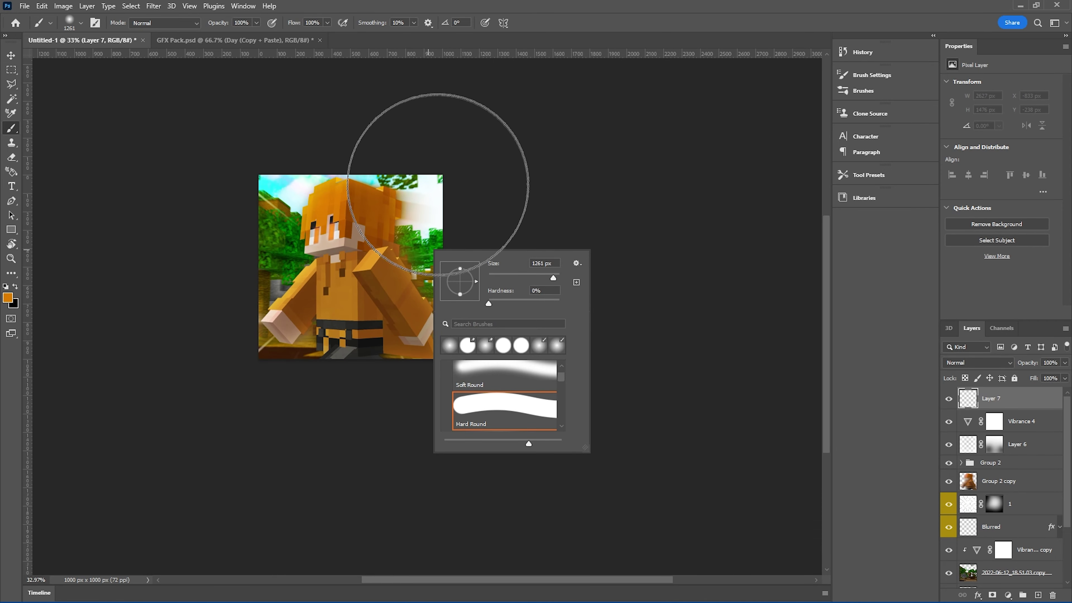
{"action": "key", "text": "Escape"}
{"action": "mouse_move", "coordinate": [358, 395]}
{"action": "left_mouse_down"}
{"action": "mouse_move", "coordinate": [211, 180]}
{"action": "mouse_move", "coordinate": [263, 390]}
{"action": "left_mouse_up"}
Set Layer 7's blending mode to Hue and add a new empty layer above it
{"action": "left_click", "coordinate": [978, 362]}
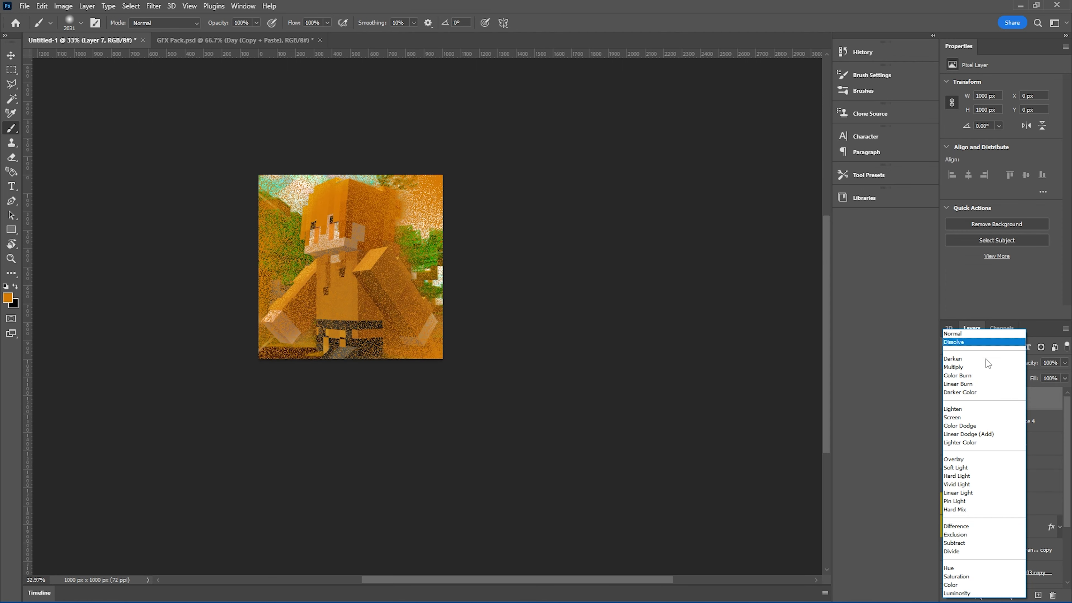
{"action": "left_click", "coordinate": [990, 570]}
{"action": "left_click", "coordinate": [1039, 594]}
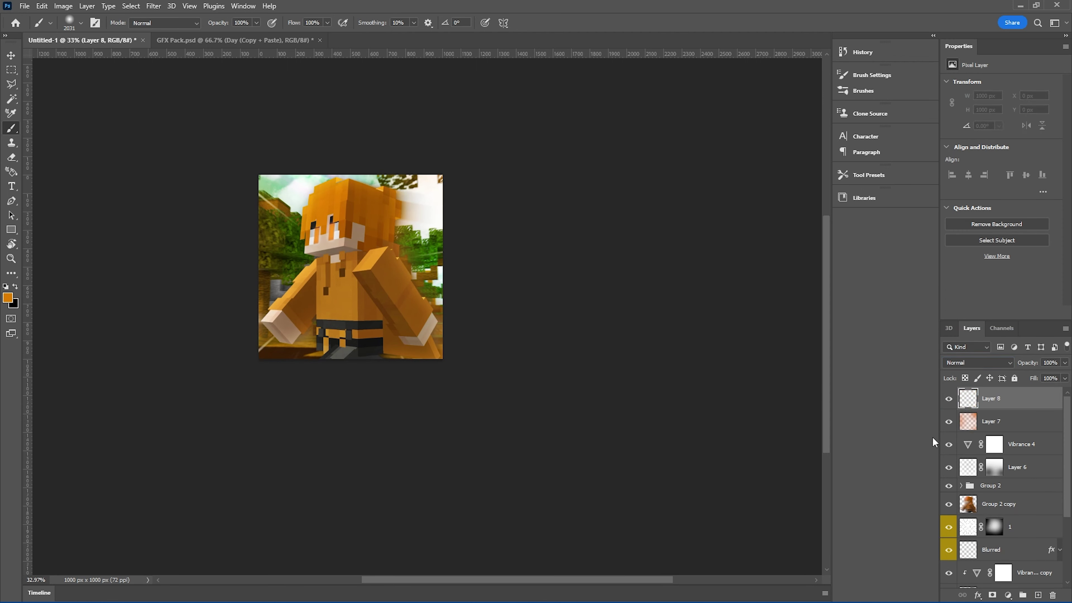
Set the hue to -67 in the Hue/Saturation 1 adjustment that colours the eyes inside Group 2
{"action": "left_click", "coordinate": [960, 486]}
{"action": "left_click", "coordinate": [1041, 506]}
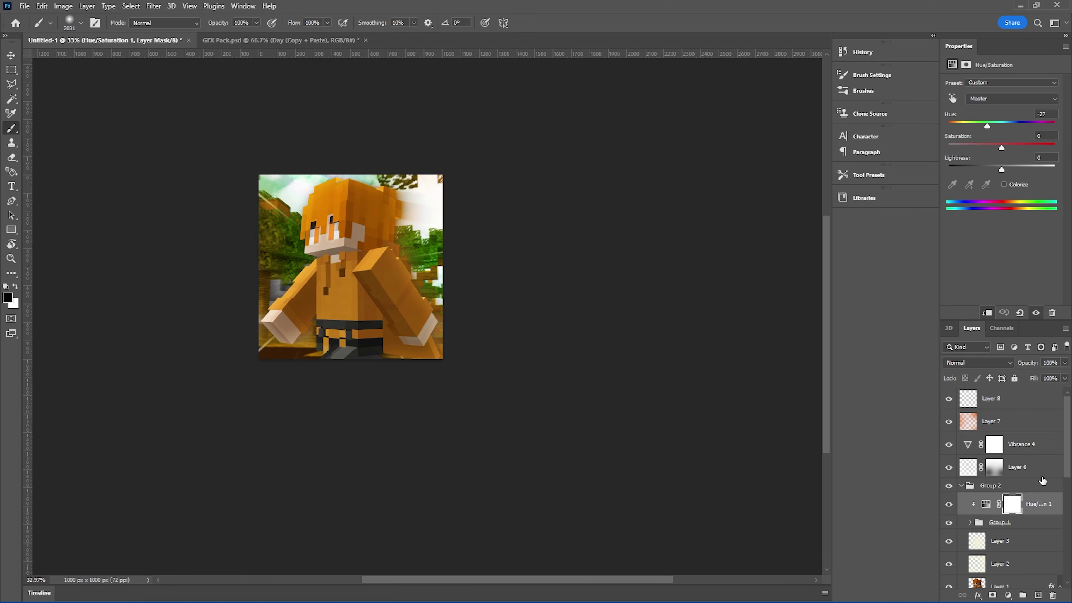
{"action": "left_click_drag", "start_coordinate": [983, 126], "coordinate": [968, 126]}
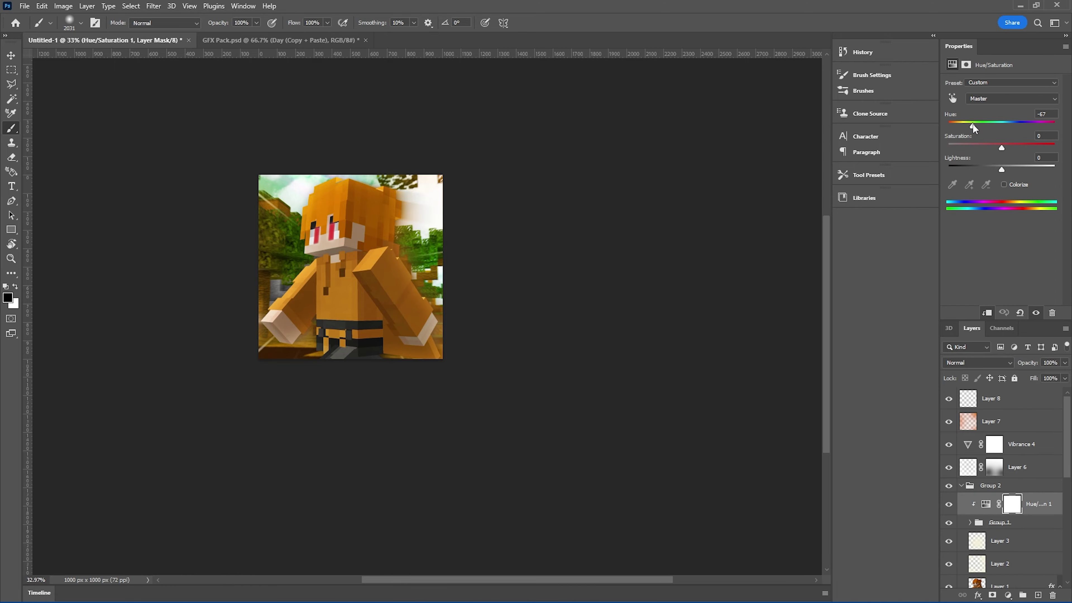
Add a new layer above Layer 7 and sample the red of the character's eye as the foreground colour
{"action": "scroll", "coordinate": [350, 264], "scroll_direction": "up", "scroll_amount": 3}
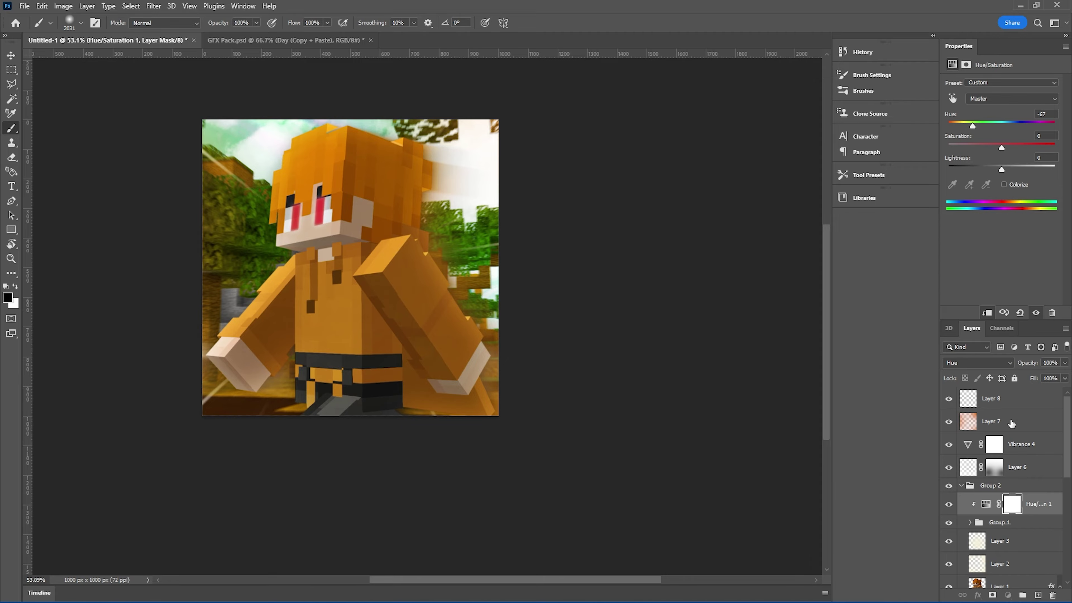
{"action": "left_click", "coordinate": [1011, 422]}
{"action": "left_click", "coordinate": [1038, 596]}
{"action": "left_click", "coordinate": [7, 300]}
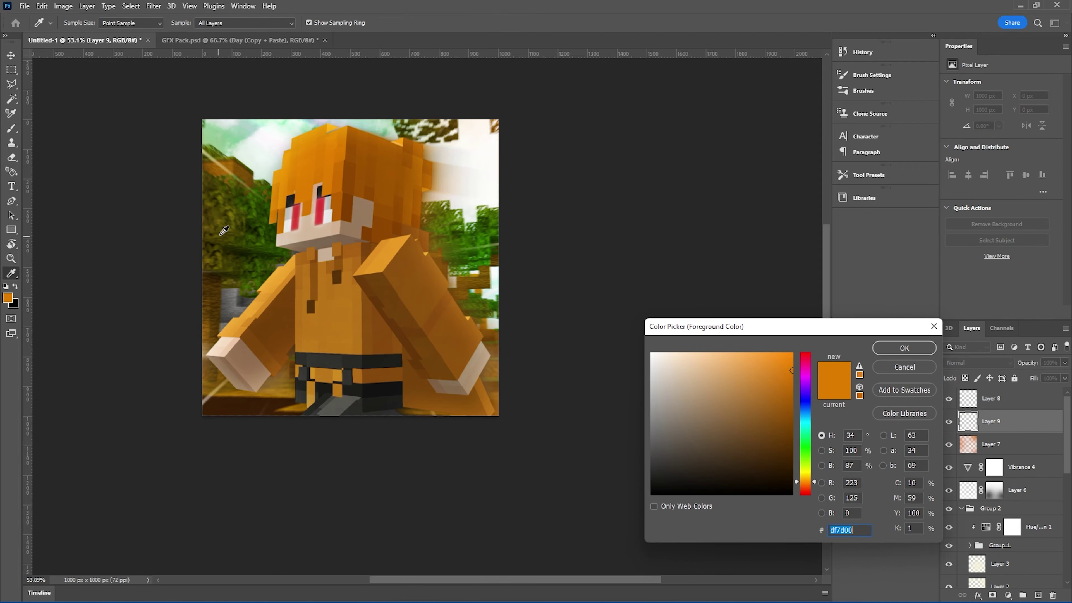
{"action": "left_click", "coordinate": [300, 214]}
{"action": "key", "text": "Return"}
Paint soft red over the picture's upper-right side at about 2031 px brush size and its lower-left corner at about 1100 px on Layer 9
{"action": "key", "text": "b"}
{"action": "left_click_drag", "start_coordinate": [531, 168], "coordinate": [454, 323]}
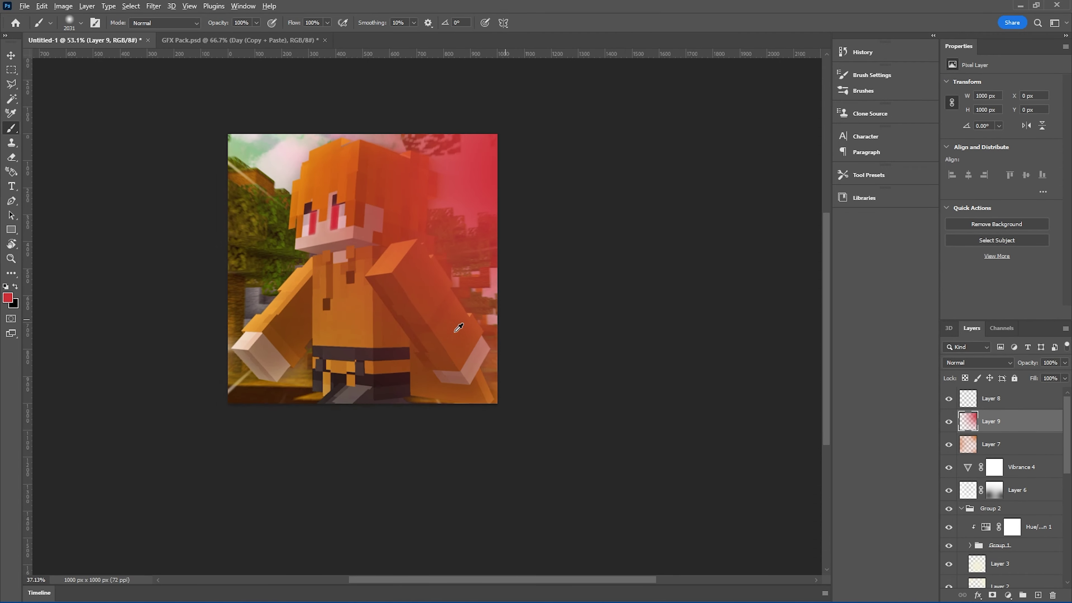
{"action": "scroll", "coordinate": [454, 323], "scroll_direction": "down", "scroll_amount": 3}
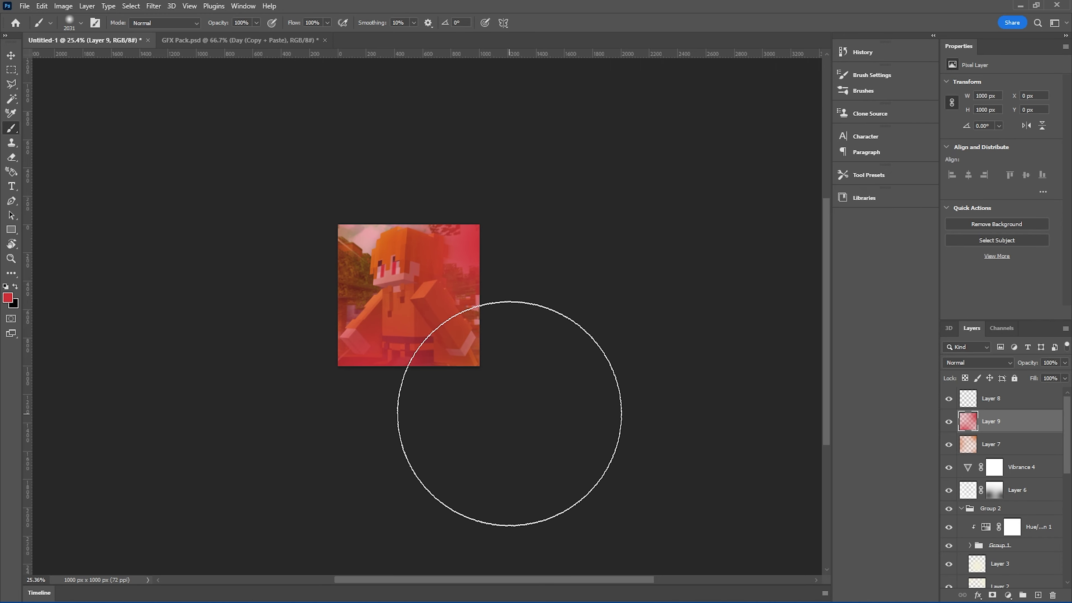
{"action": "left_click_drag", "start_coordinate": [359, 346], "coordinate": [434, 331]}
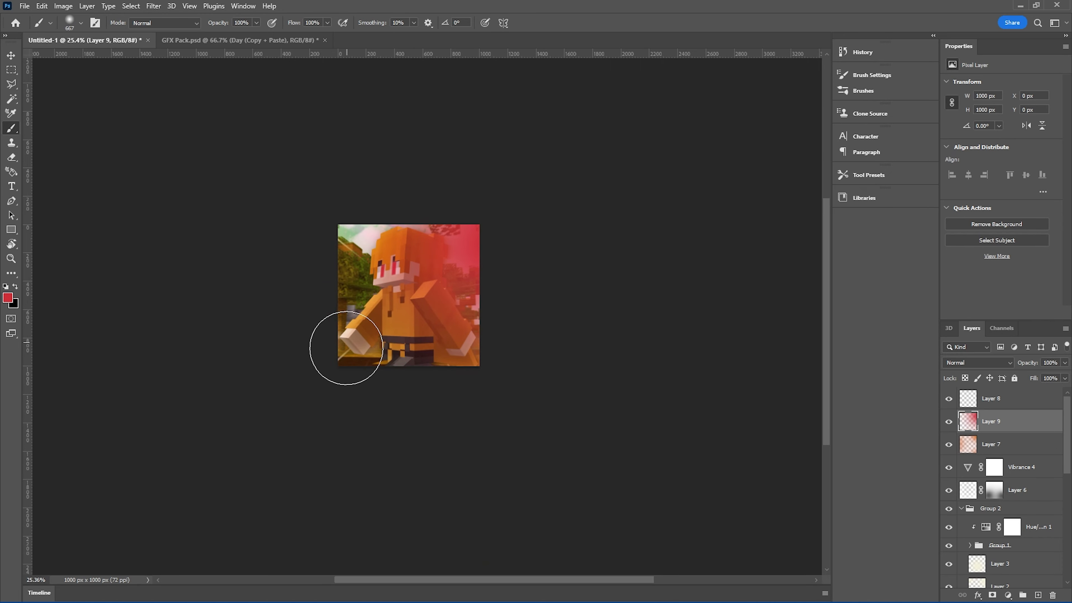
Set the blending mode of the red-painted Layer 9 to Hue
{"action": "left_click", "coordinate": [970, 363]}
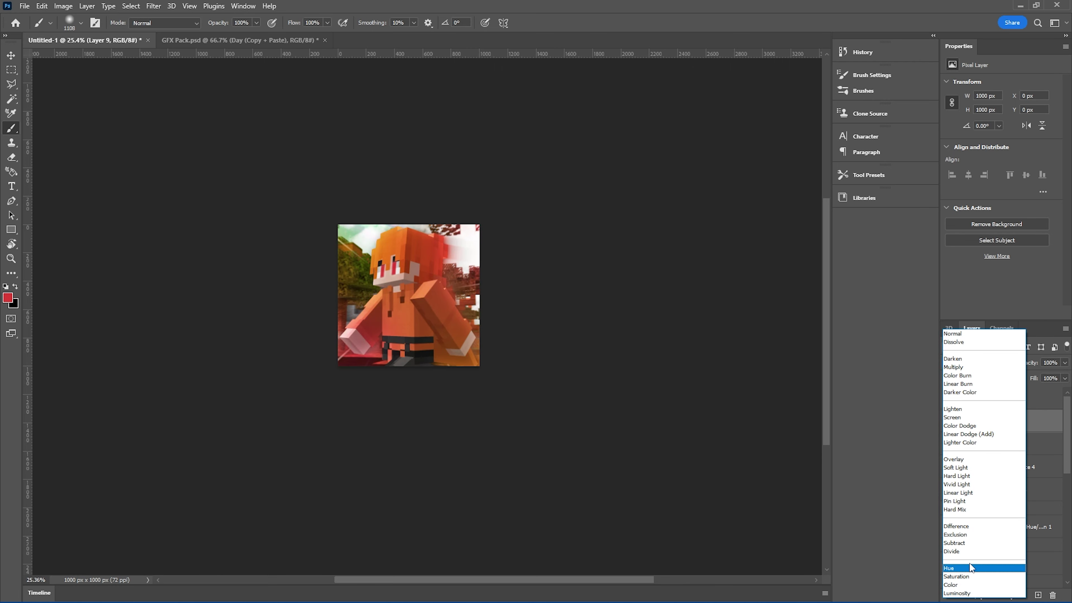
{"action": "left_click", "coordinate": [969, 568]}
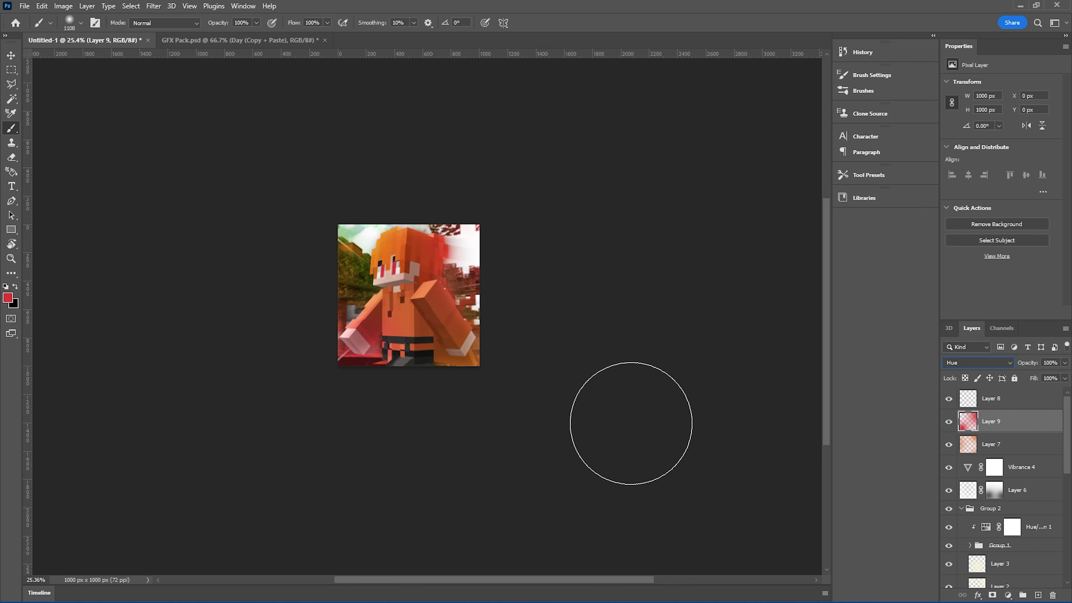
{"action": "key", "text": "z"}
{"action": "left_click_drag", "start_coordinate": [392, 305], "coordinate": [434, 225]}
{"action": "key", "text": "v"}
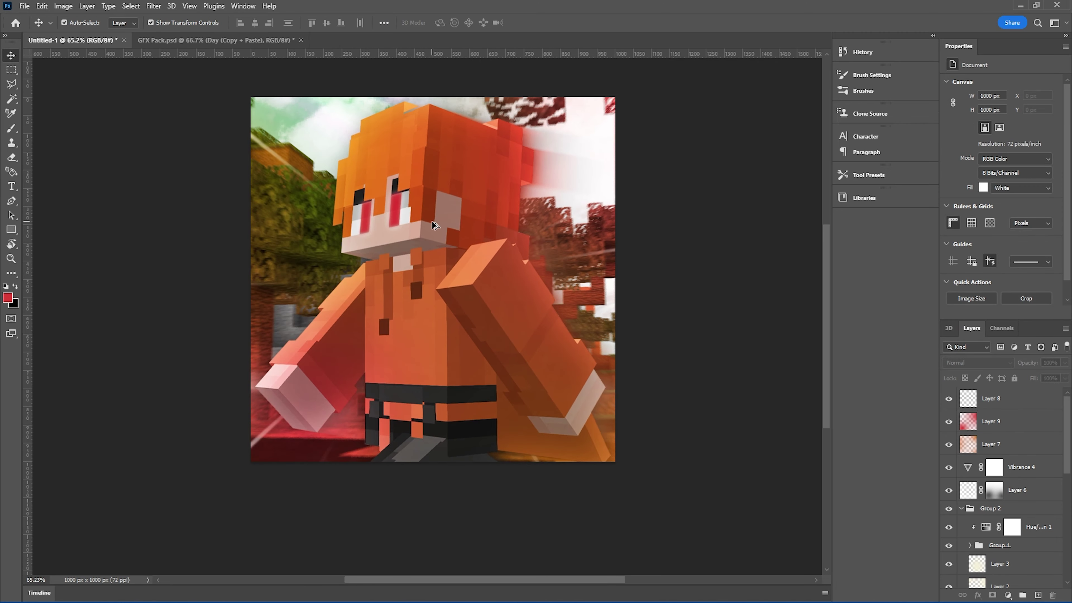
Try the Color blending mode on Layer 9, and set it back to Hue
{"action": "scroll", "coordinate": [439, 228], "scroll_direction": "up", "scroll_amount": 1}
{"action": "left_click", "coordinate": [393, 456]}
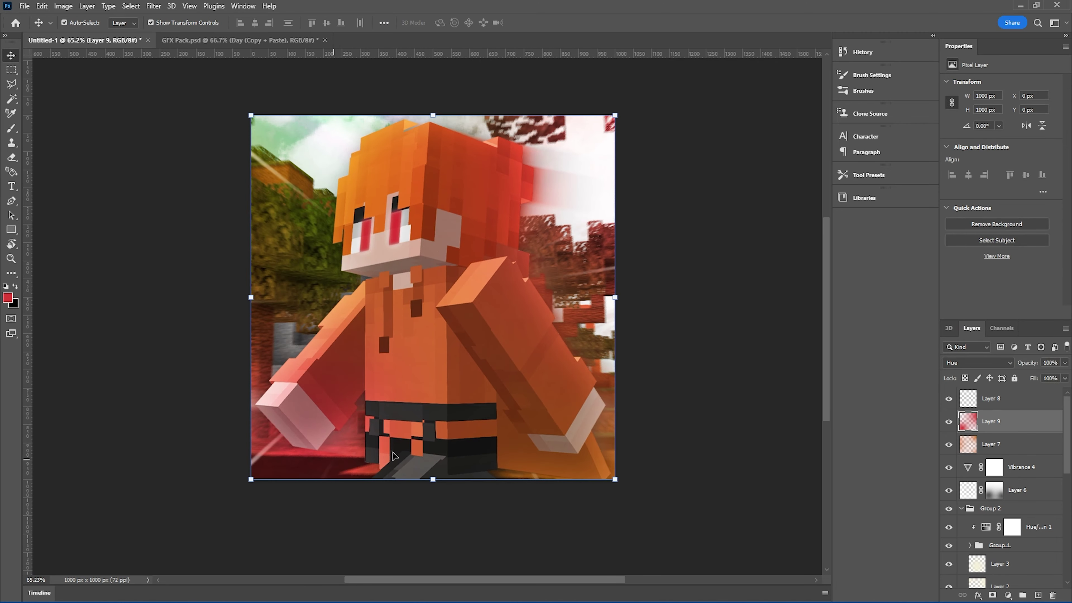
{"action": "left_click", "coordinate": [963, 363]}
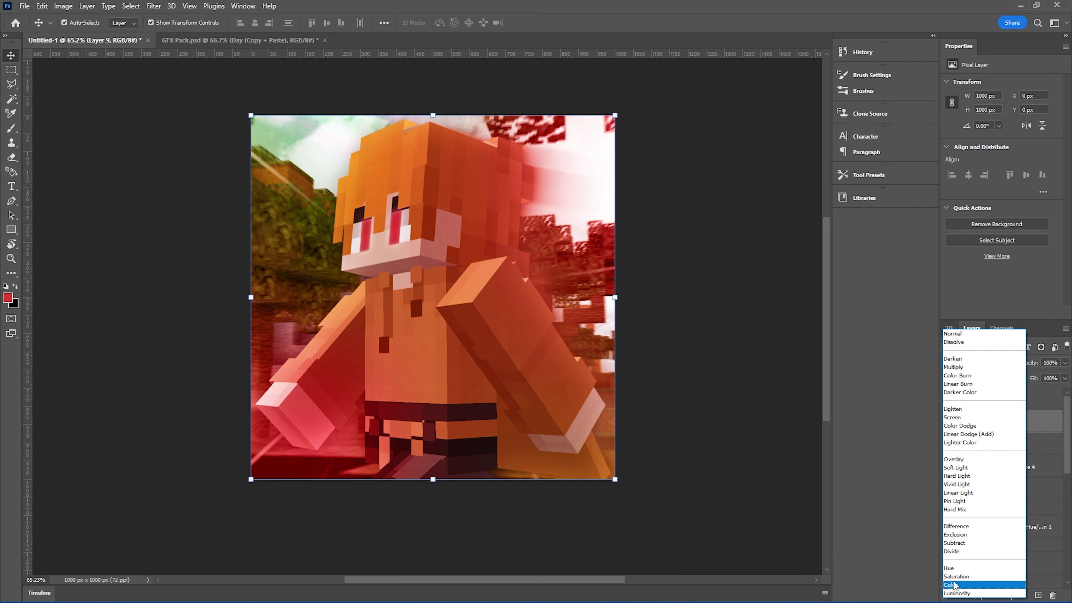
{"action": "left_click", "coordinate": [955, 585]}
{"action": "scroll", "coordinate": [578, 263], "scroll_direction": "down", "scroll_amount": 4}
{"action": "scroll", "coordinate": [586, 321], "scroll_direction": "up", "scroll_amount": 2}
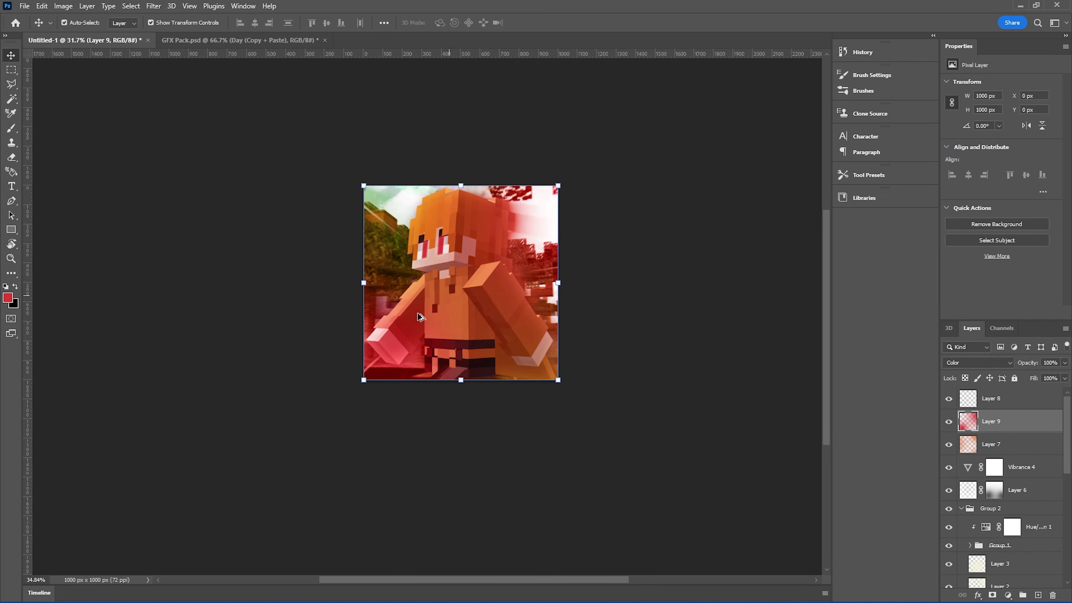
{"action": "left_click", "coordinate": [964, 366]}
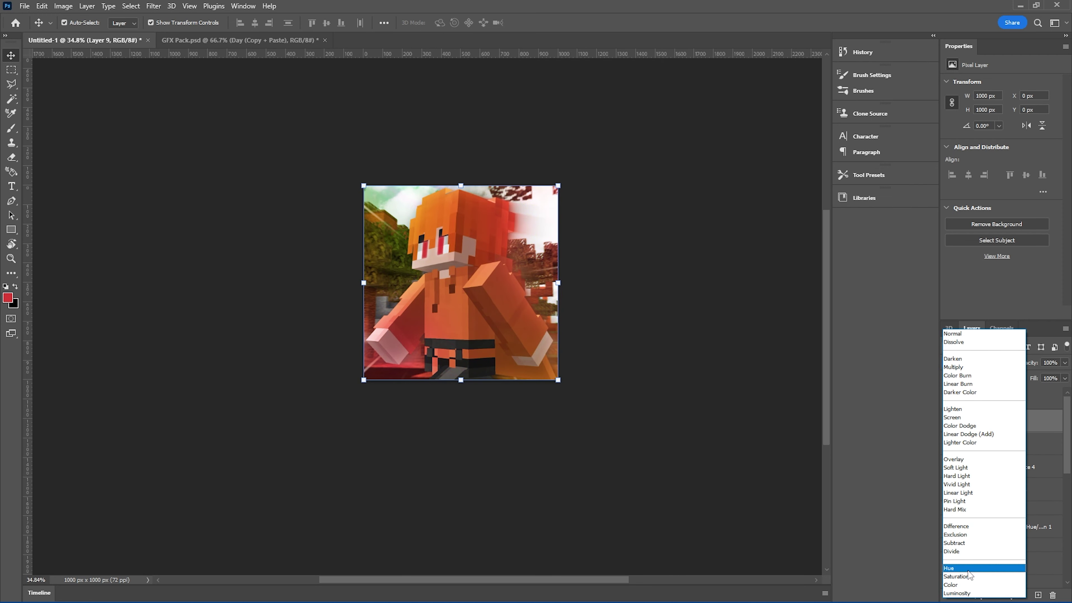
{"action": "left_click", "coordinate": [957, 566]}
{"action": "left_click", "coordinate": [422, 238]}
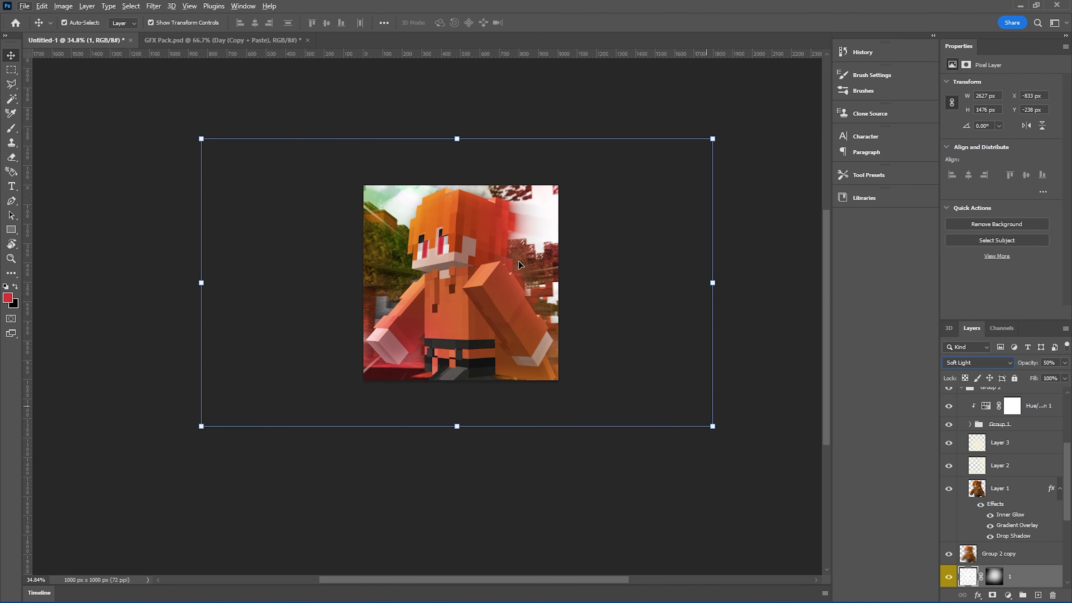
{"action": "left_click", "coordinate": [738, 311]}
{"action": "scroll", "coordinate": [737, 311], "scroll_direction": "down", "scroll_amount": 1}
{"action": "scroll", "coordinate": [679, 359], "scroll_direction": "up", "scroll_amount": 2}
{"action": "scroll", "coordinate": [978, 443], "scroll_direction": "up", "scroll_amount": 1}
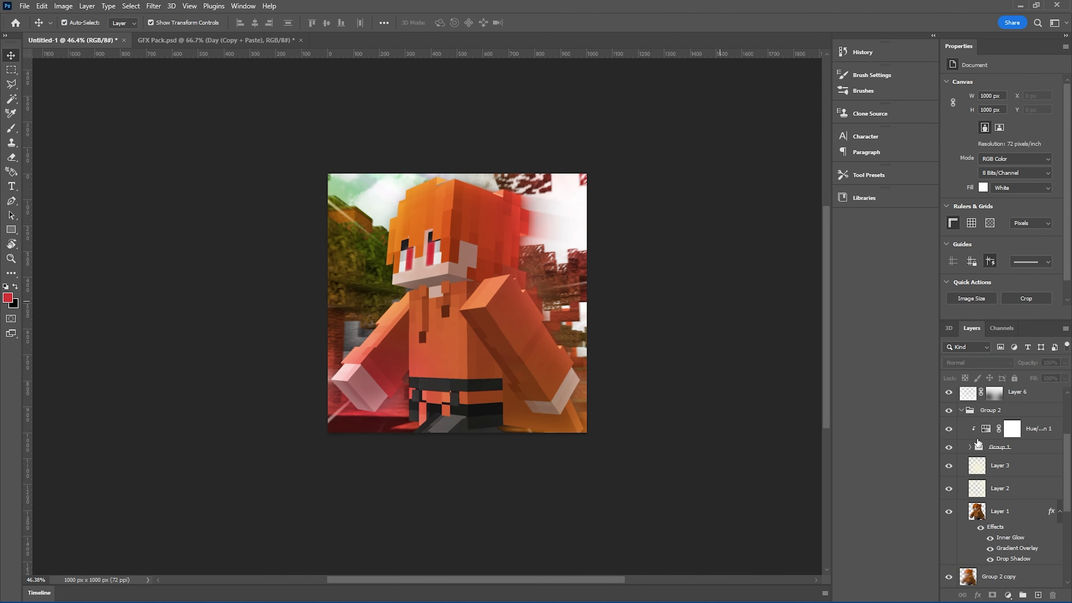
Group the painted tint layers Layer 7 and Layer 9 above Vibrance 4 and switch off the group's visibility
{"action": "scroll", "coordinate": [978, 443], "scroll_direction": "up", "scroll_amount": 3}
{"action": "left_click", "coordinate": [994, 423]}
{"action": "left_click", "coordinate": [1000, 400]}
{"action": "left_click", "coordinate": [959, 395]}
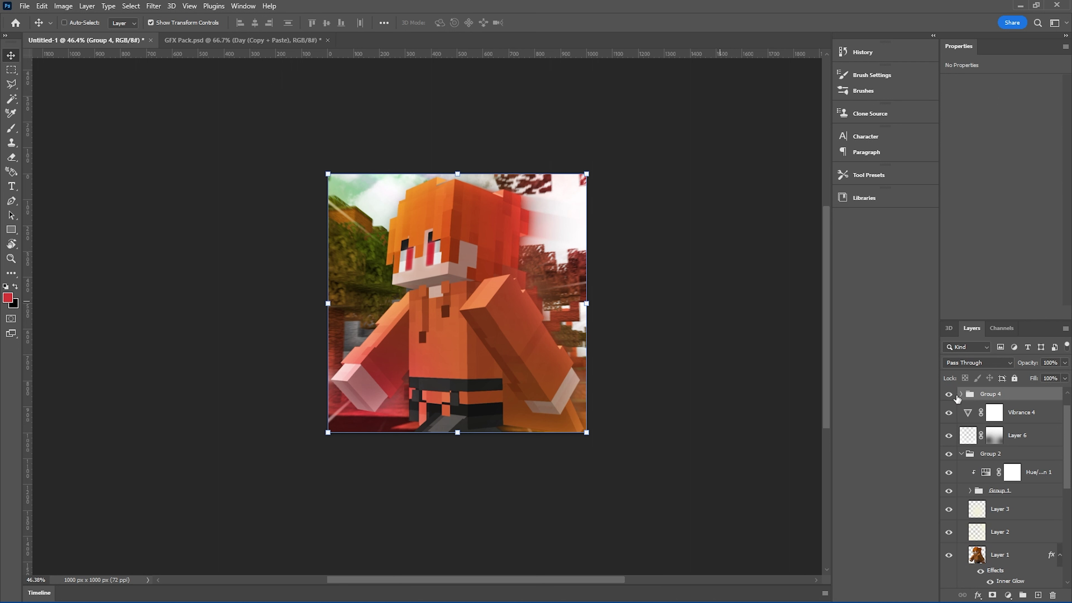
{"action": "left_click", "coordinate": [949, 394]}
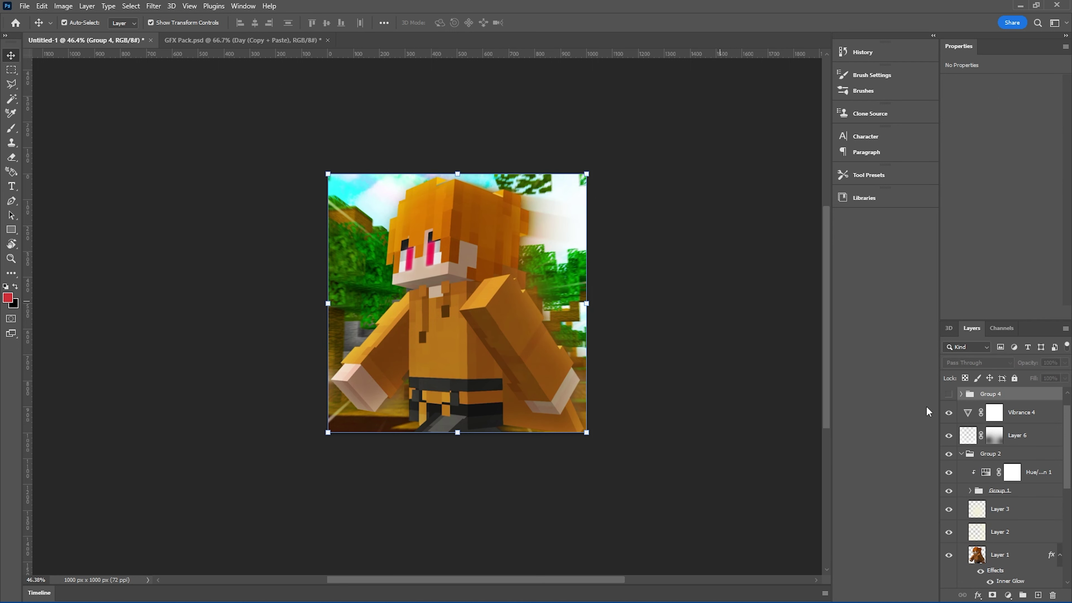